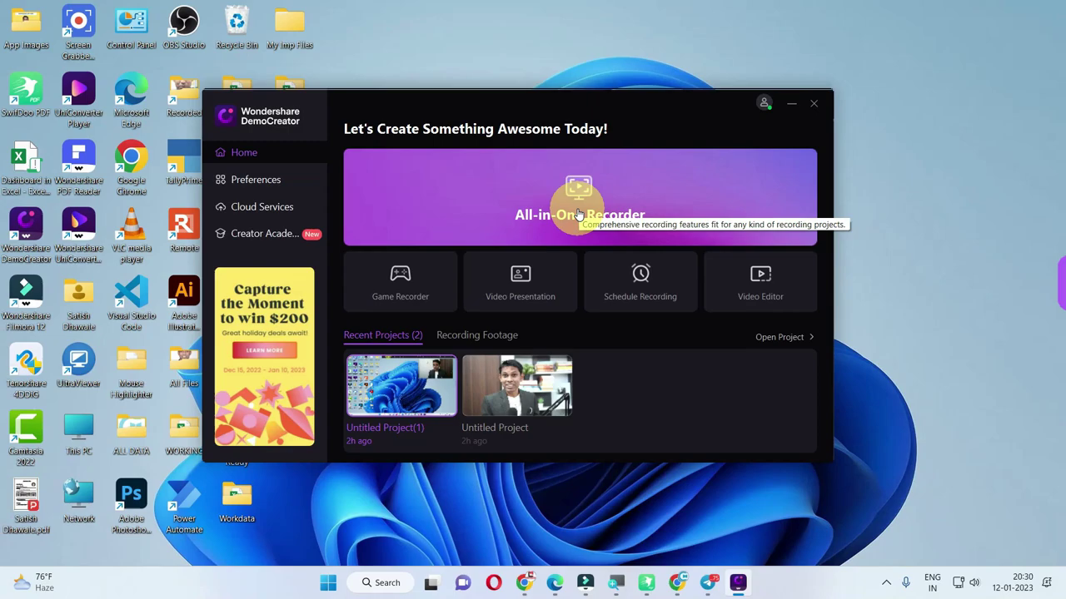
Open the All-in-One Recorder, shrink the webcam preview, and arrange the preview and the recorder window so they do not overlap.
click(581, 218)
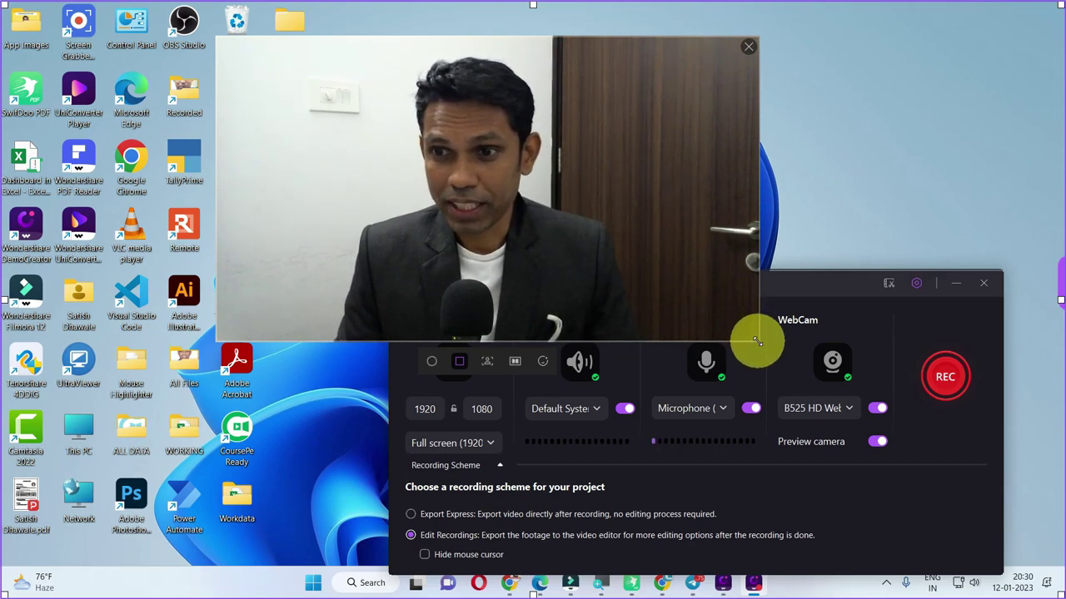
drag(757, 340, 511, 202)
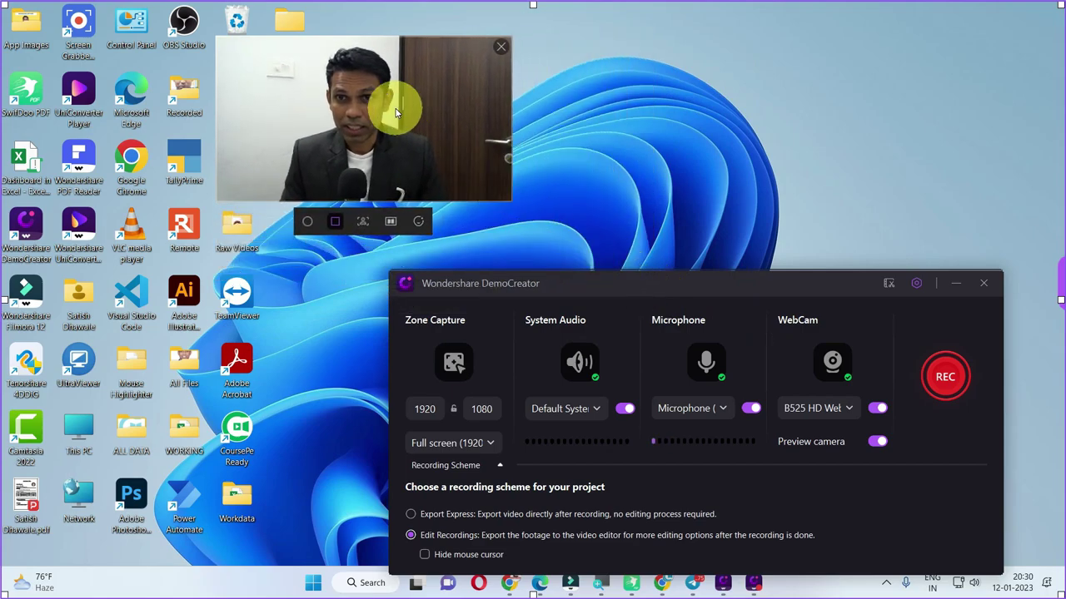
drag(395, 112, 842, 110)
drag(760, 278, 415, 108)
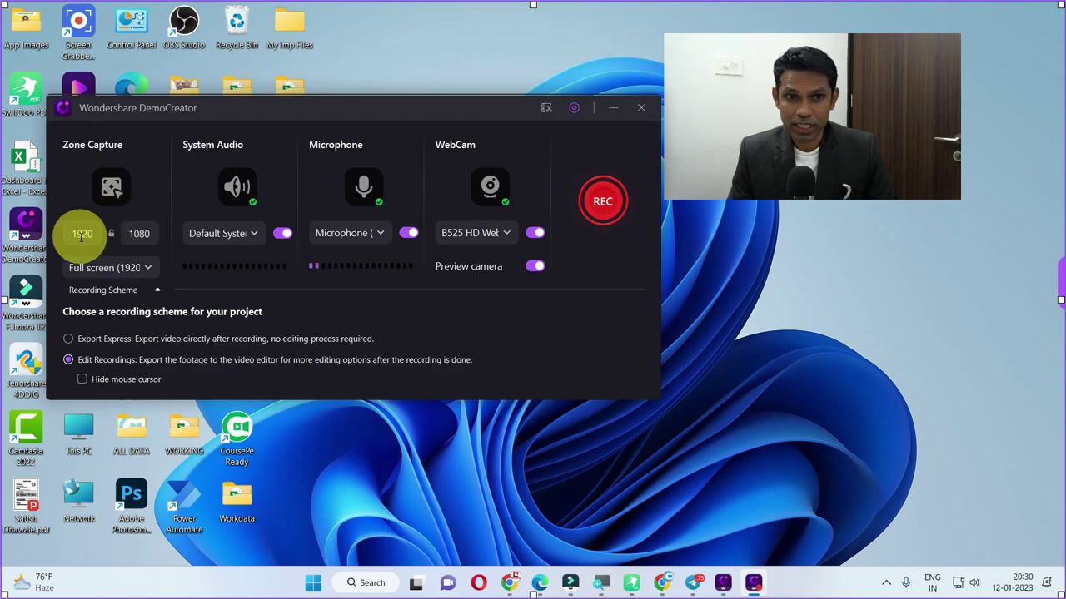
Set the screen capture size to the wide-screen Full HD (1920*1080) preset.
click(137, 268)
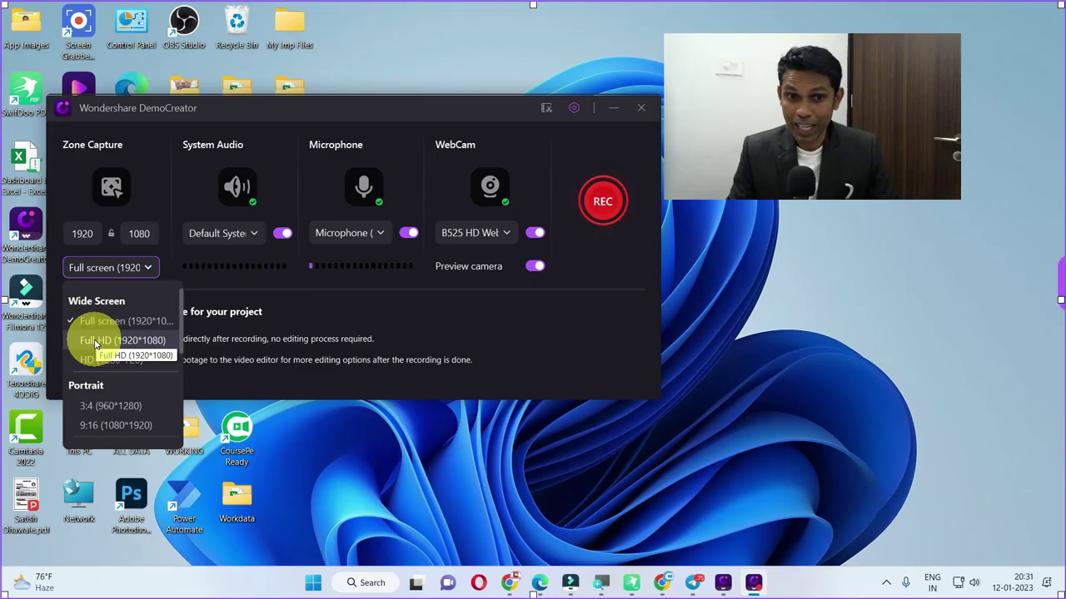
click(95, 341)
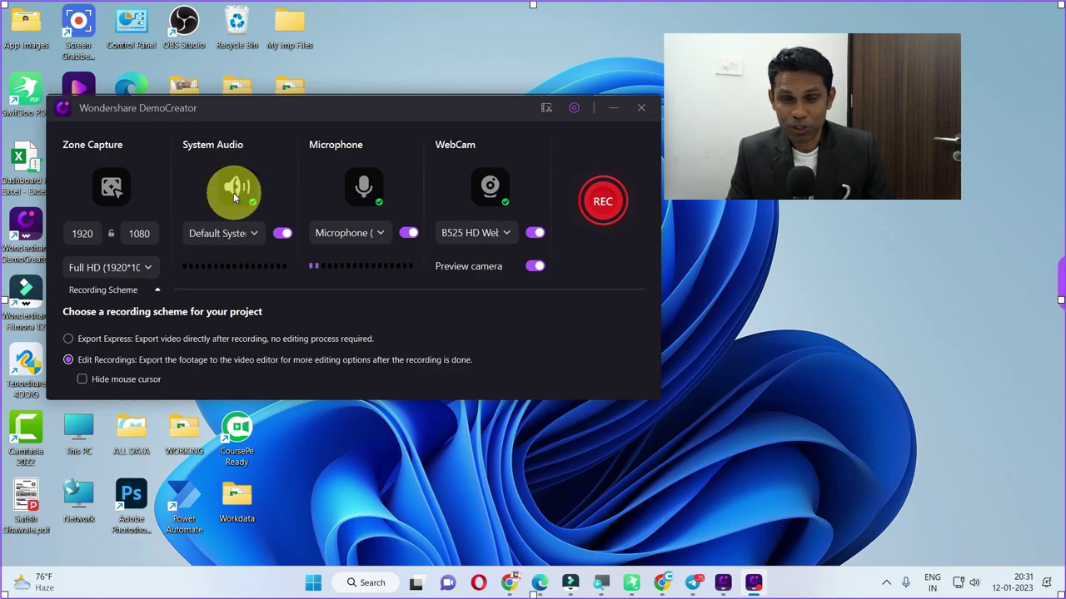
Switch microphone recording off and back on, and do the same for system audio recording.
click(363, 190)
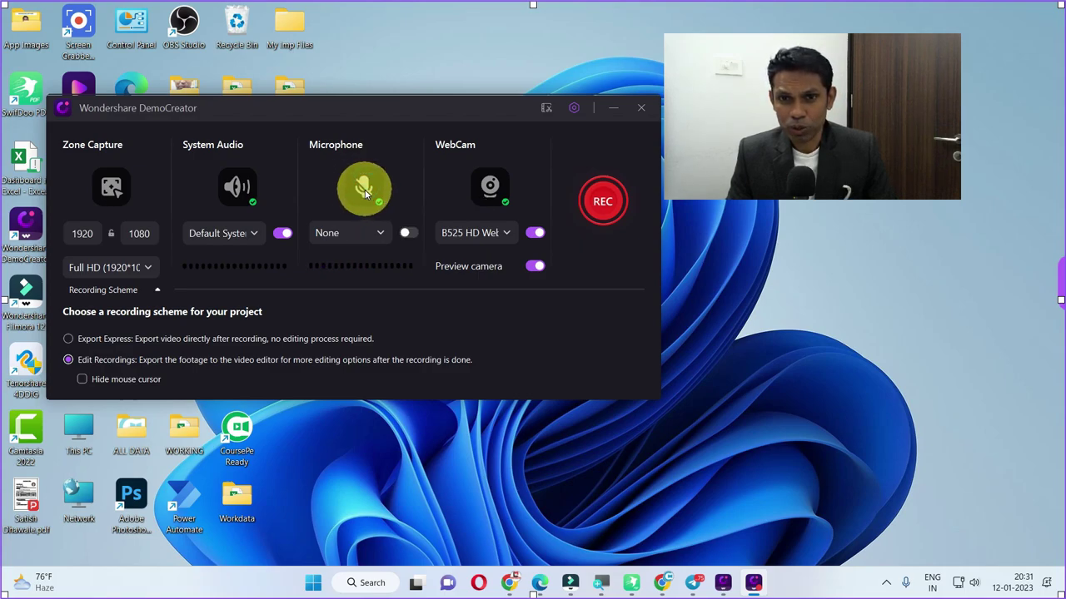
click(367, 189)
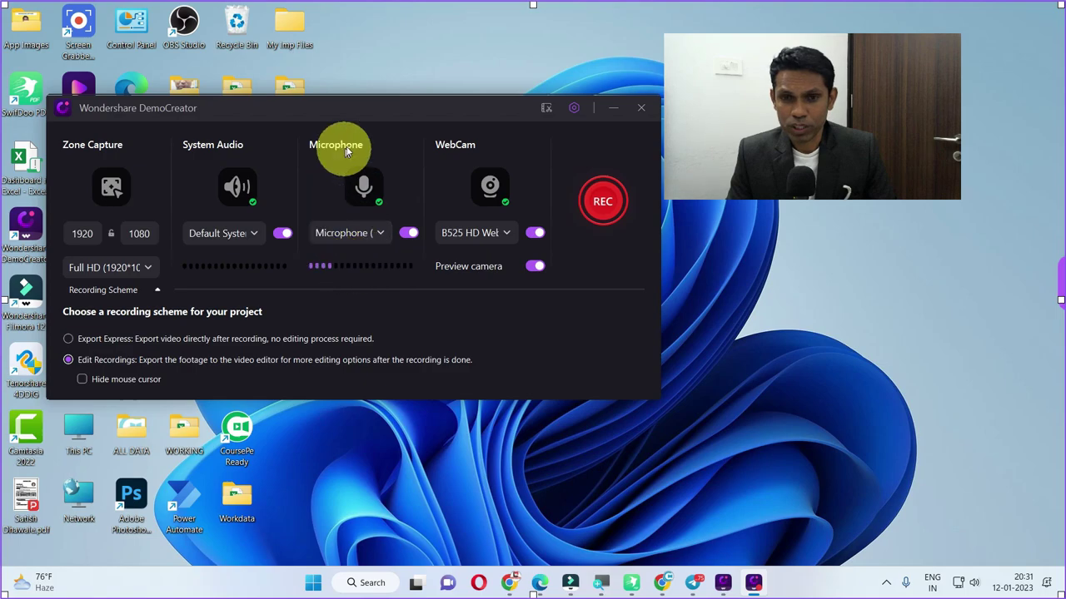
click(239, 189)
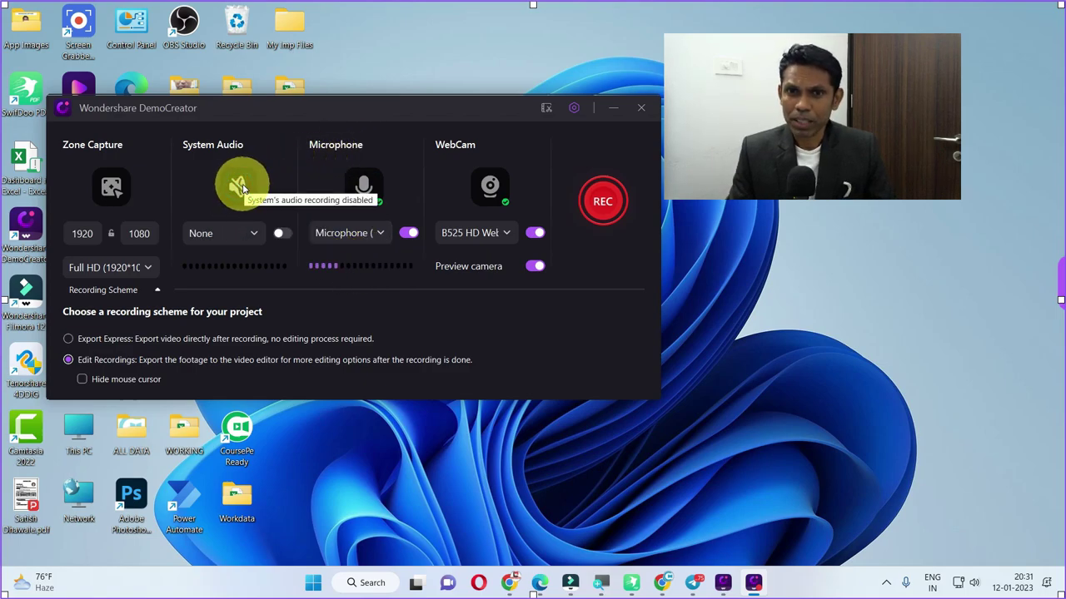
click(247, 190)
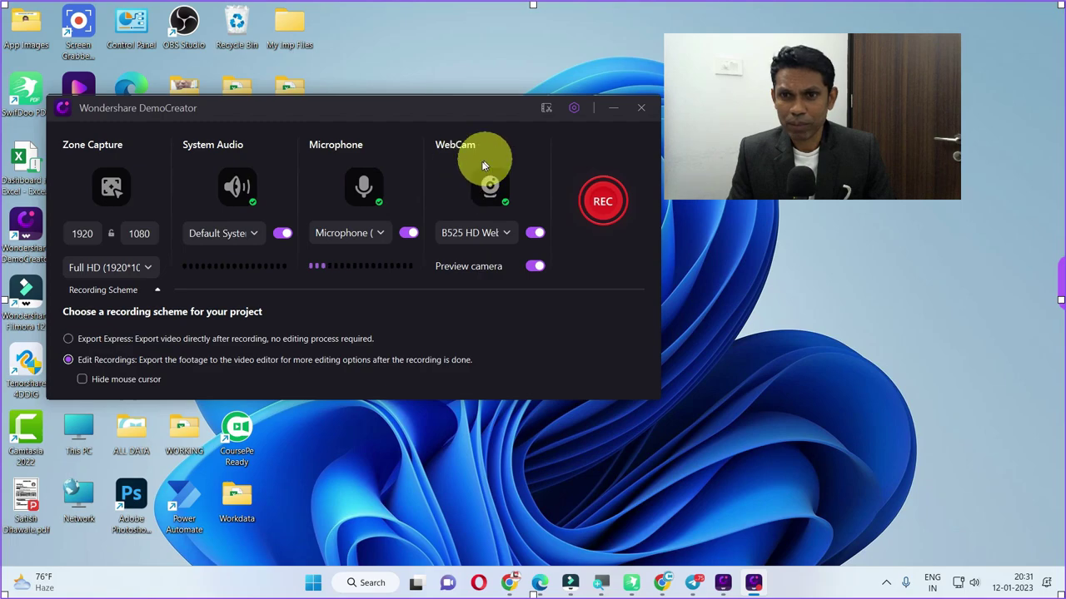
Restart the webcam, shrink its preview to a small rectangle and place it in the desktop's upper-right corner.
click(490, 186)
click(491, 188)
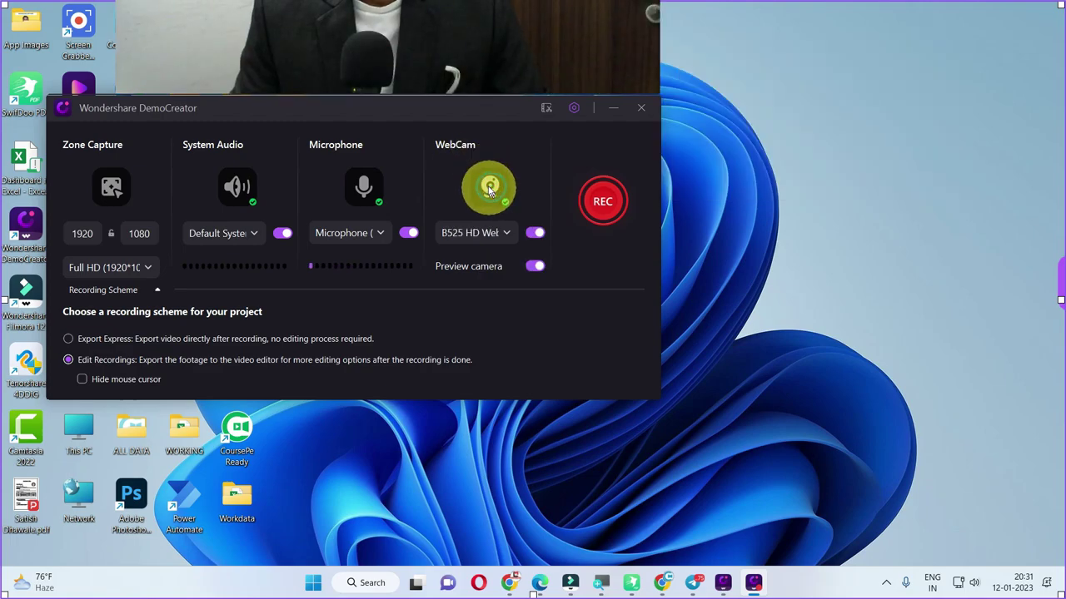
drag(504, 25, 964, 238)
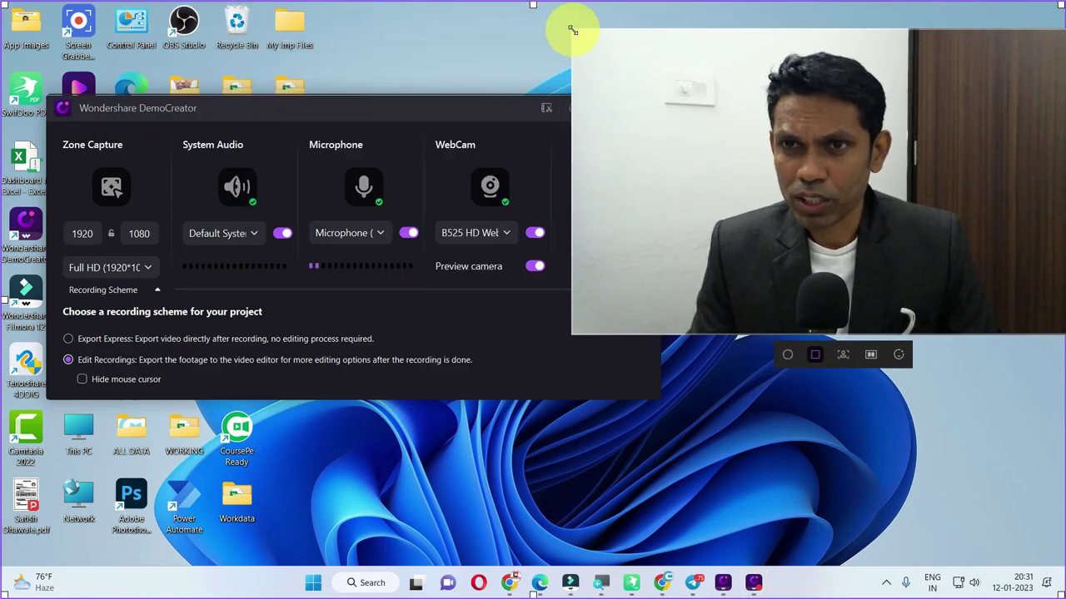
drag(573, 30, 891, 202)
drag(932, 241, 902, 89)
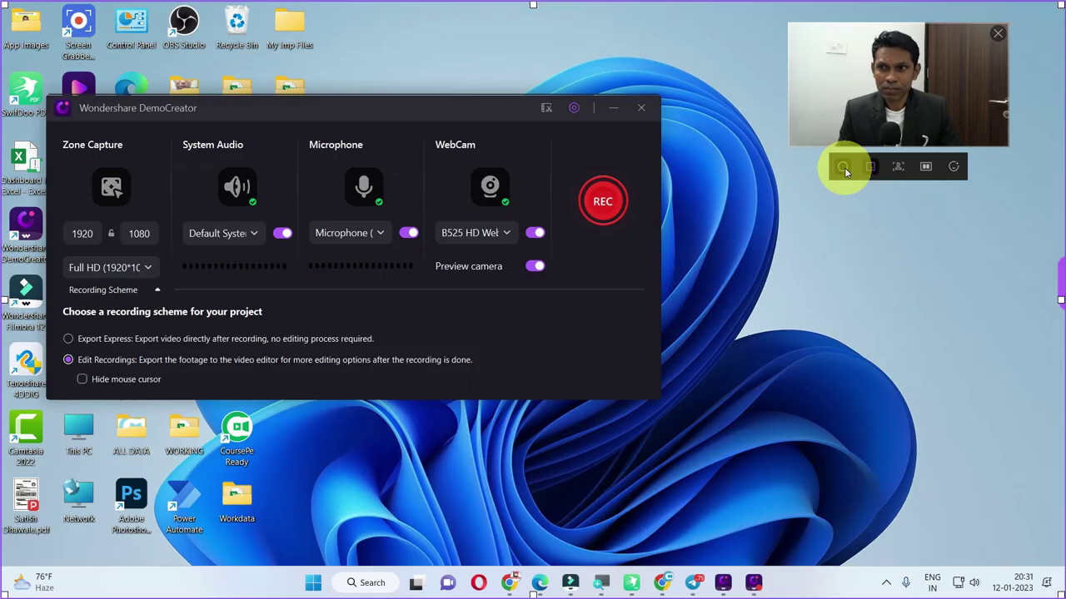
Try the circular webcam frame and return the preview to the rectangular frame.
click(844, 168)
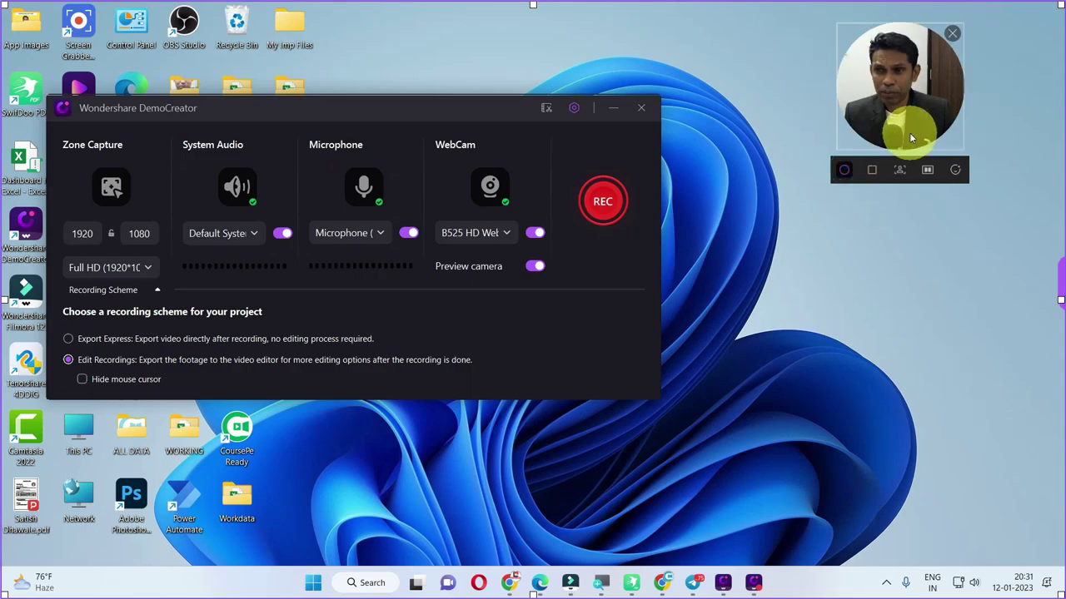
click(868, 173)
click(844, 171)
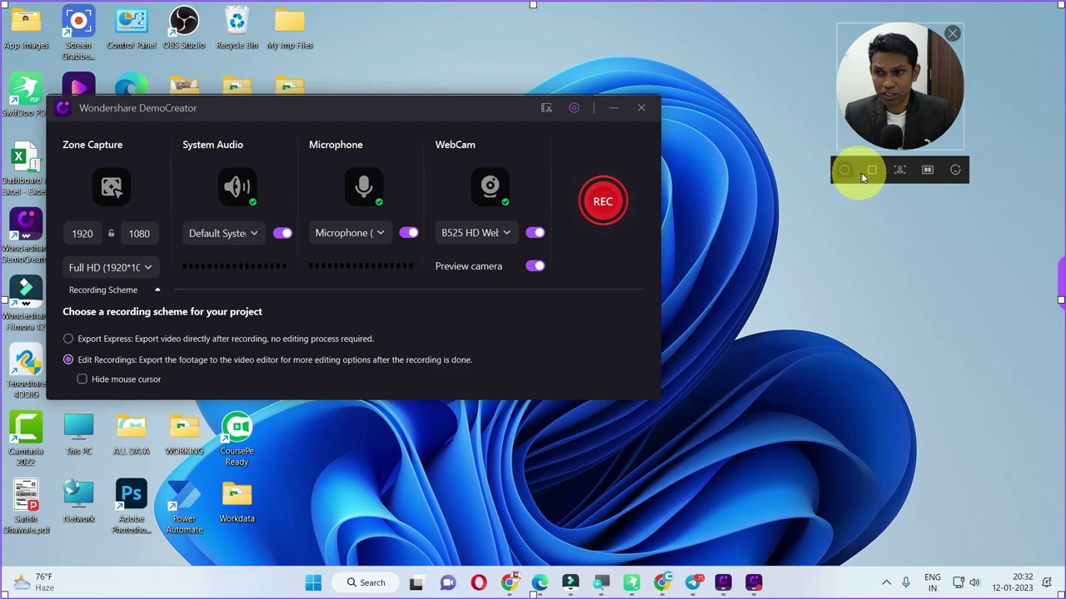
click(870, 173)
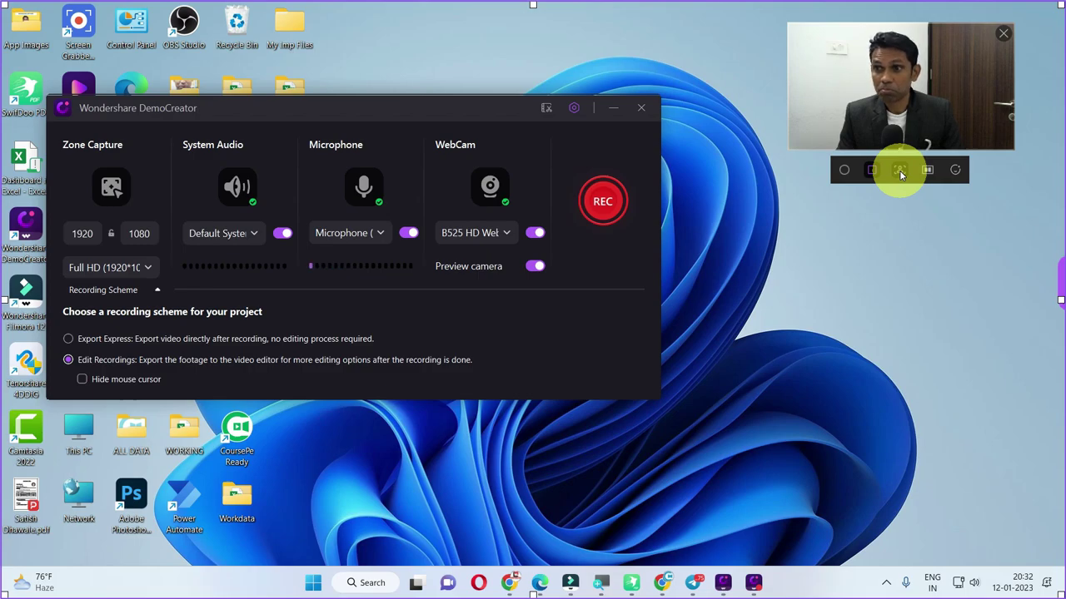
Remove the webcam background in the rectangular frame, and mirror the camera image and flip it back.
click(899, 172)
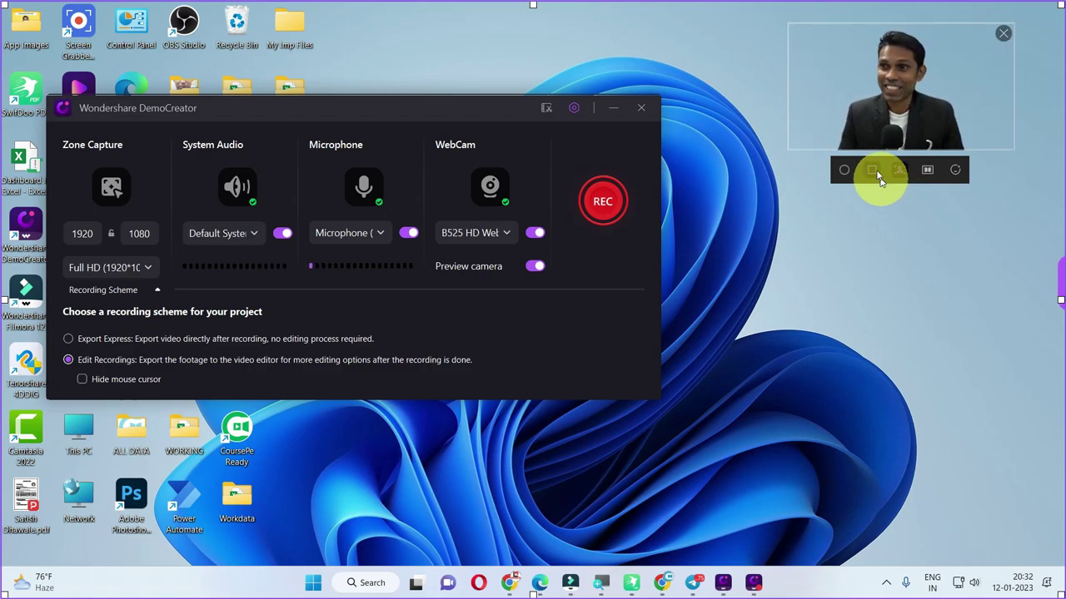
click(873, 173)
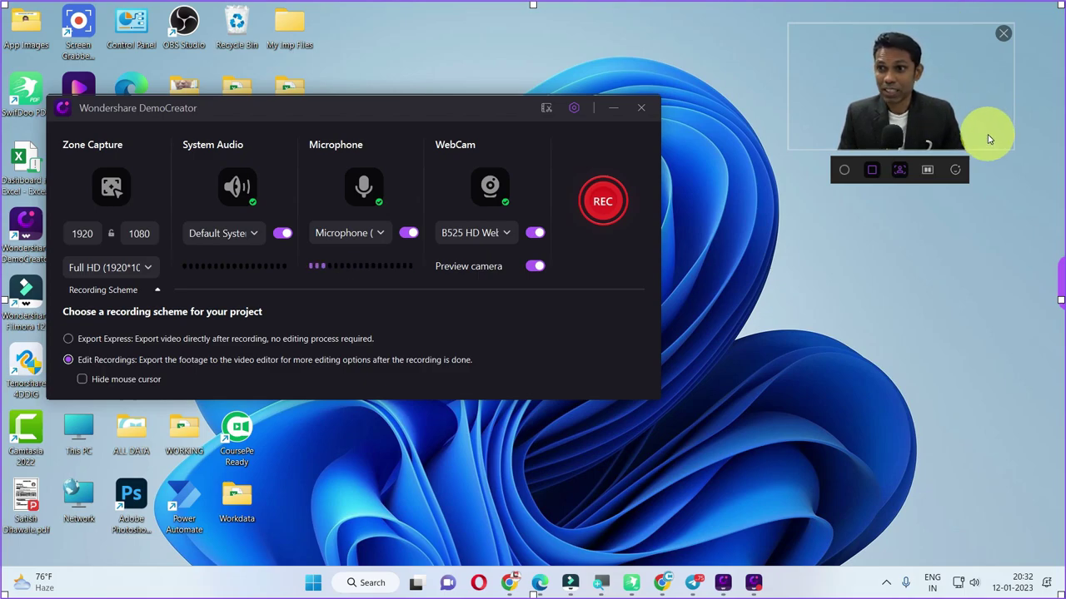
click(899, 172)
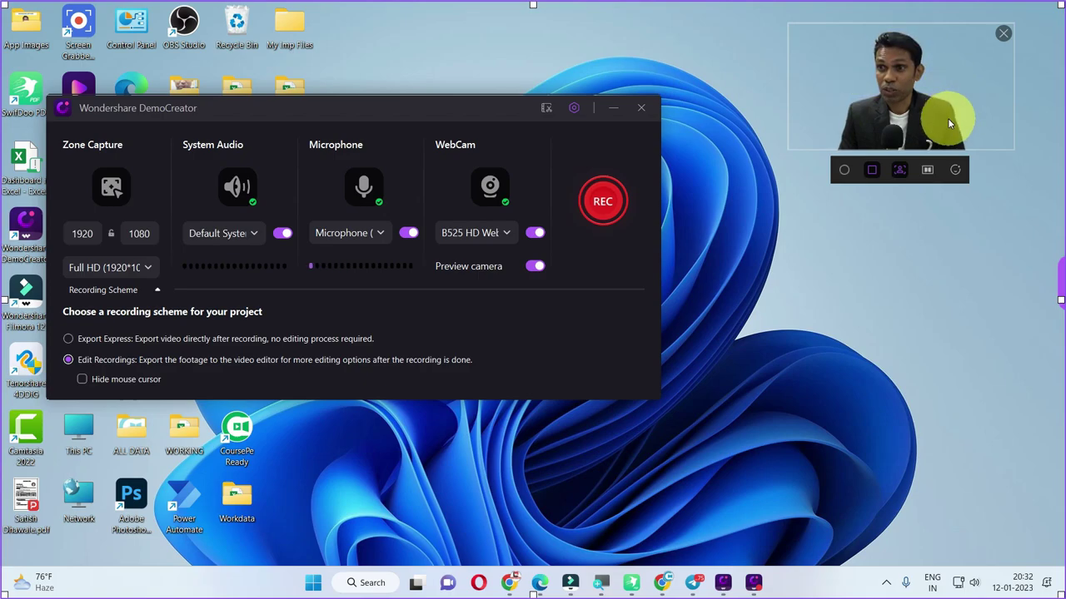
click(928, 171)
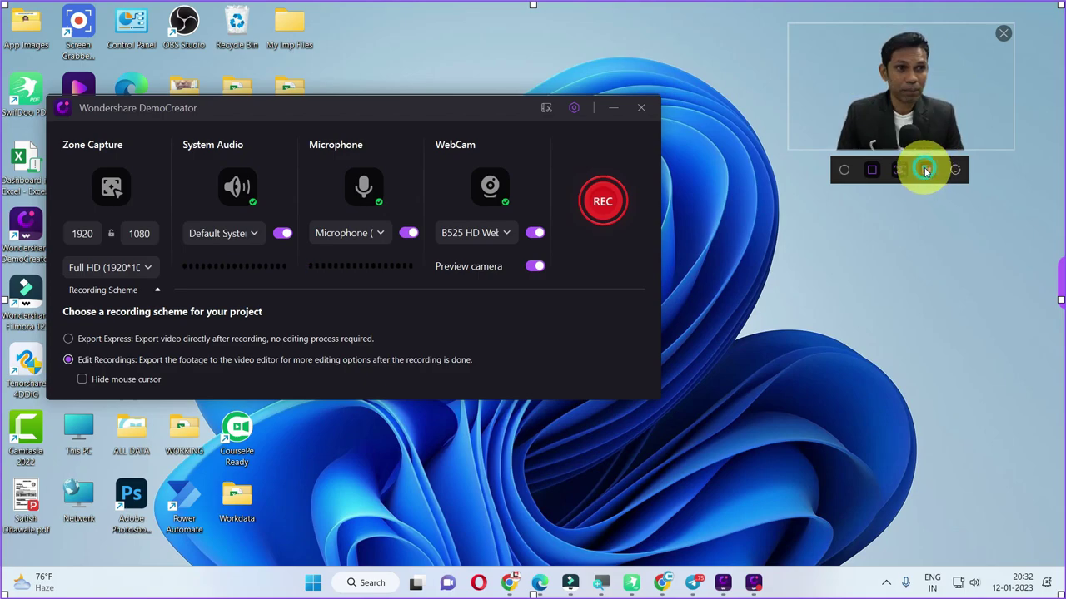
click(955, 171)
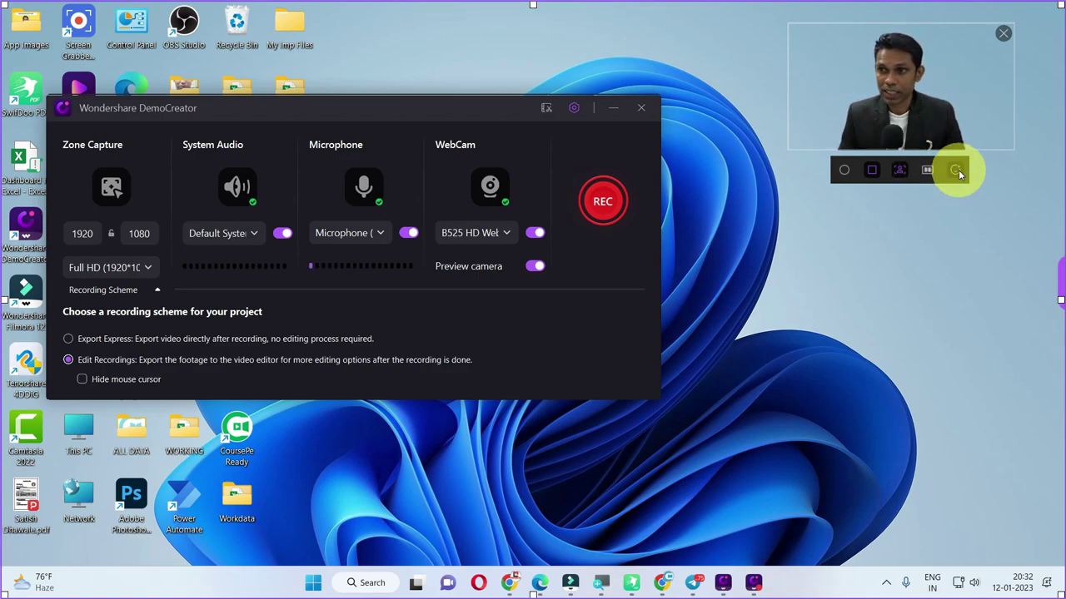
Raise the avatar's skin toning to 100% and compare the camera image with Facial Beauty off and on.
click(956, 170)
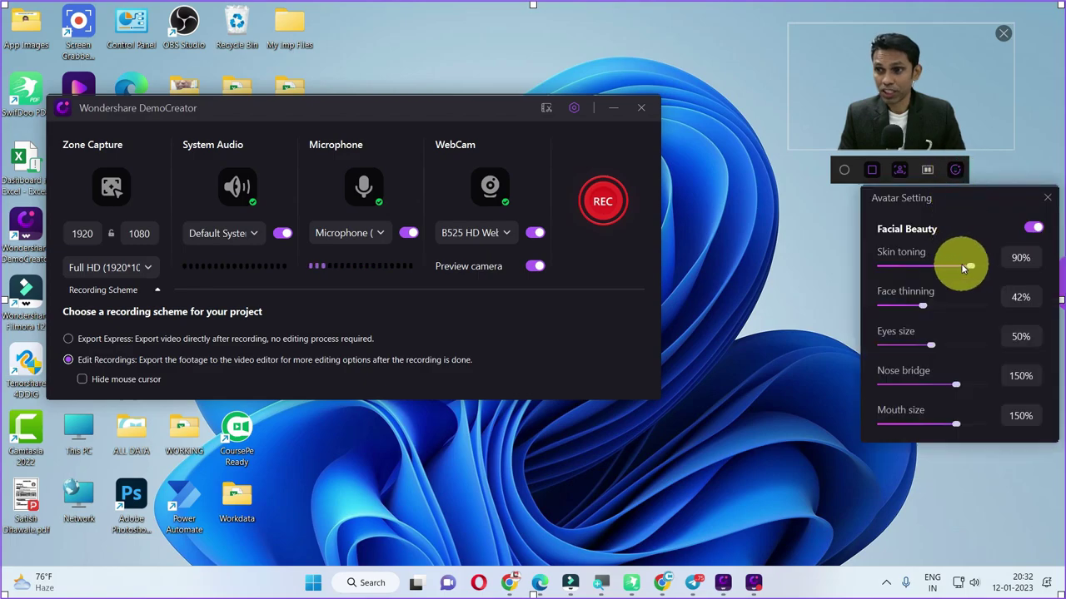
drag(963, 266, 995, 262)
click(1035, 233)
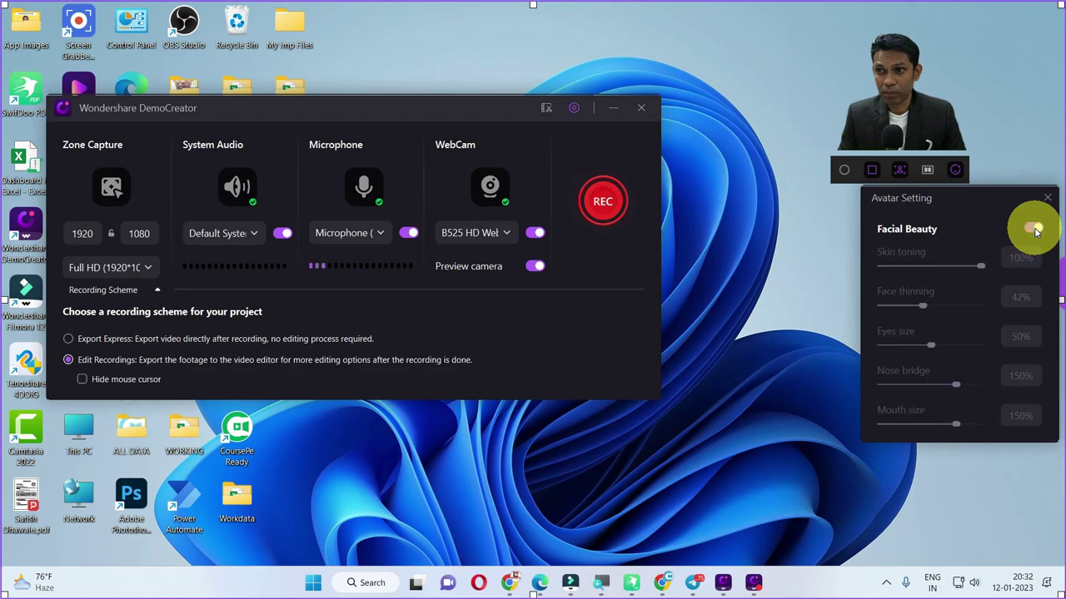
click(1034, 228)
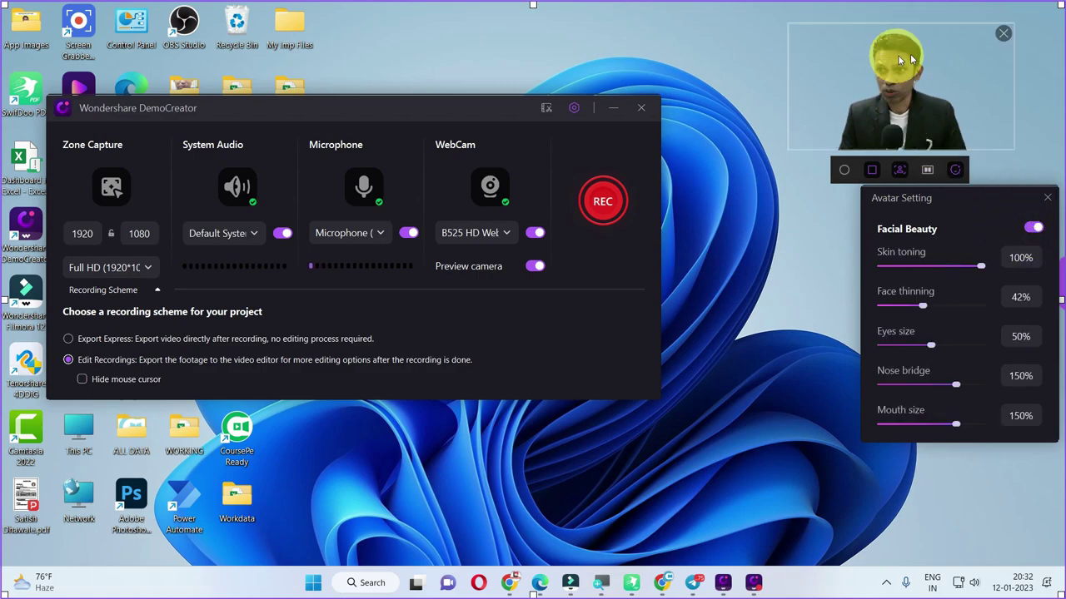
click(1047, 200)
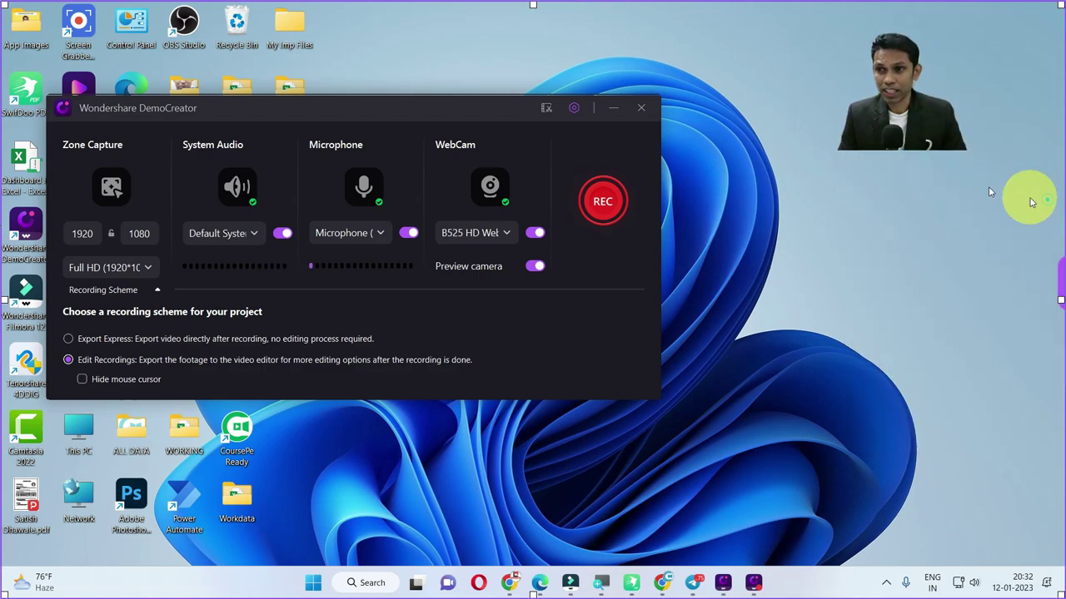
Turn off Facial Beauty in the avatar settings and restore the webcam's real background.
click(913, 136)
click(954, 169)
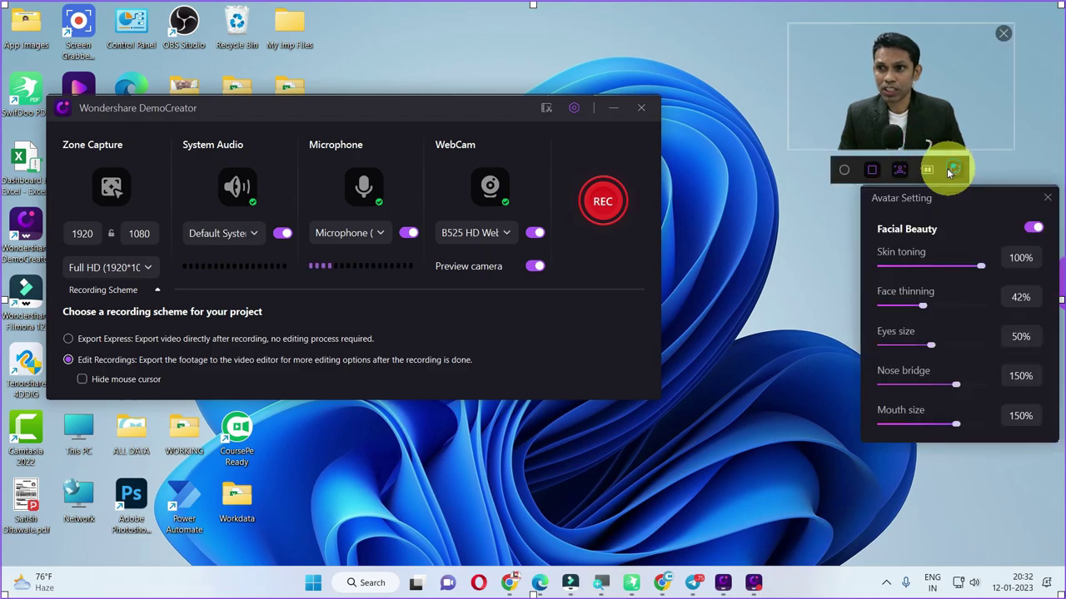
click(1030, 229)
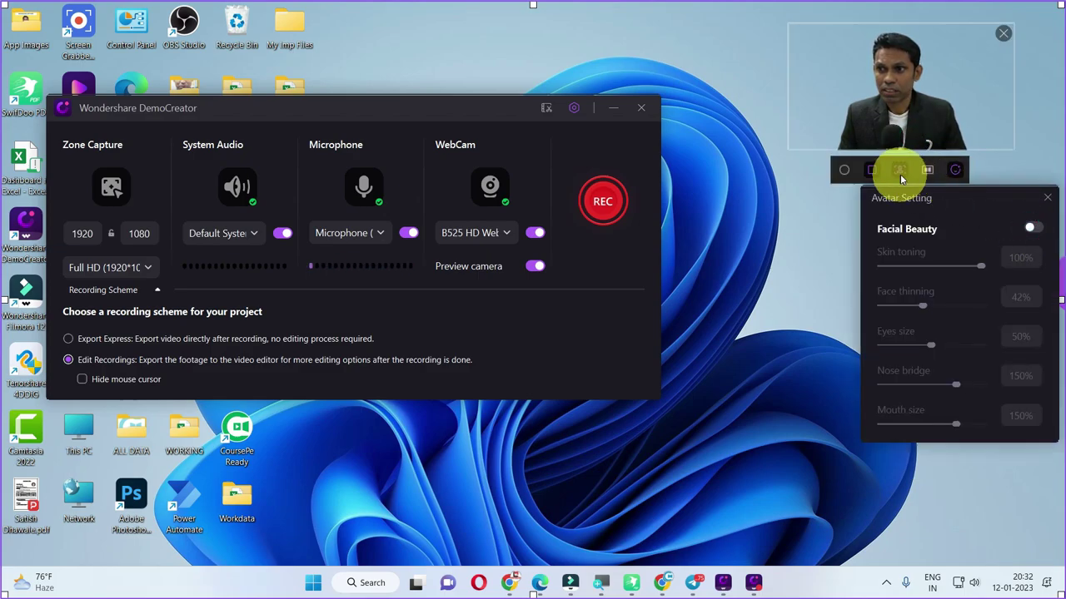
click(899, 171)
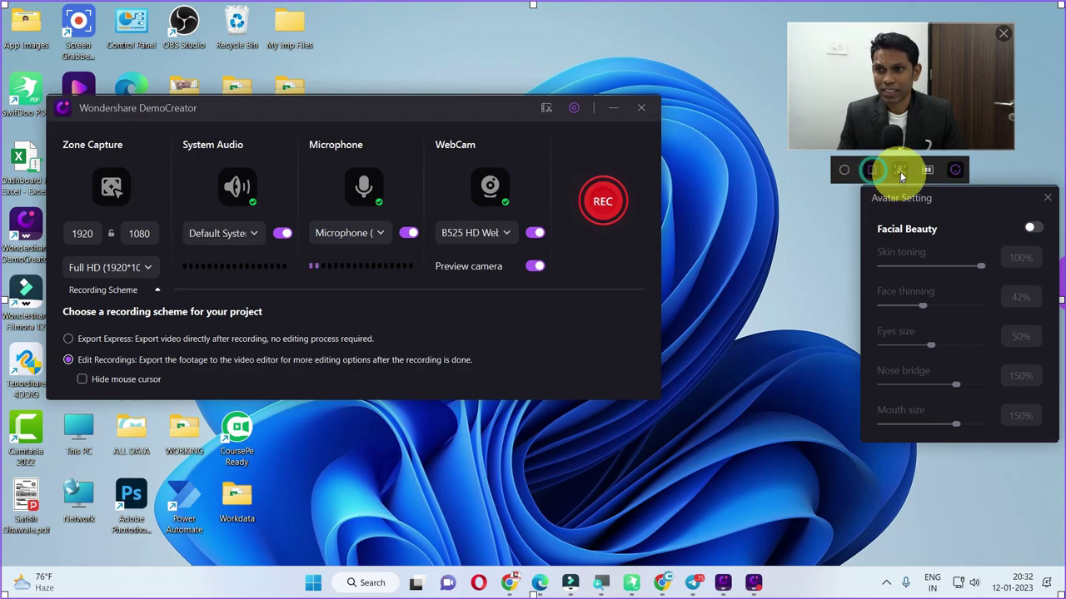
click(839, 215)
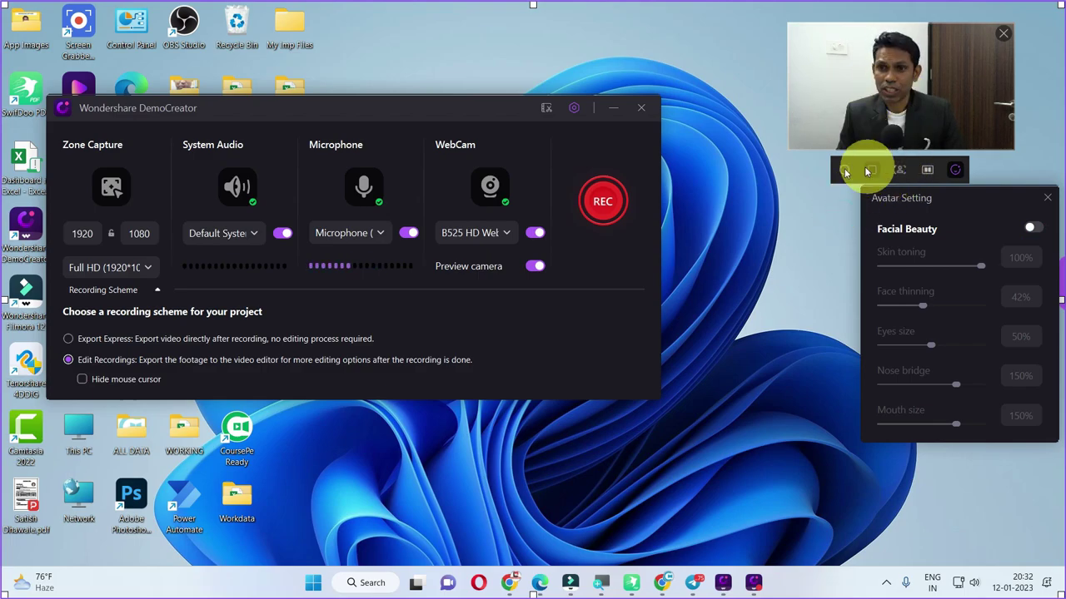
Start recording and draw three arrows on the desktop pointing to the TALLY ERP 9 PDF, CoursePe Ready and TeamViewer icons.
click(603, 201)
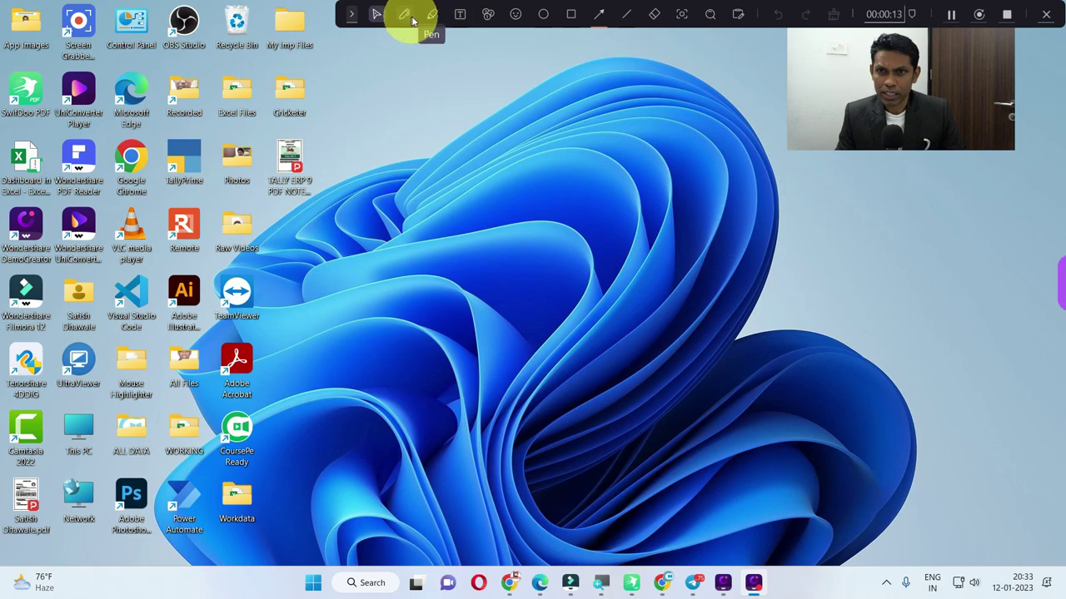
click(598, 20)
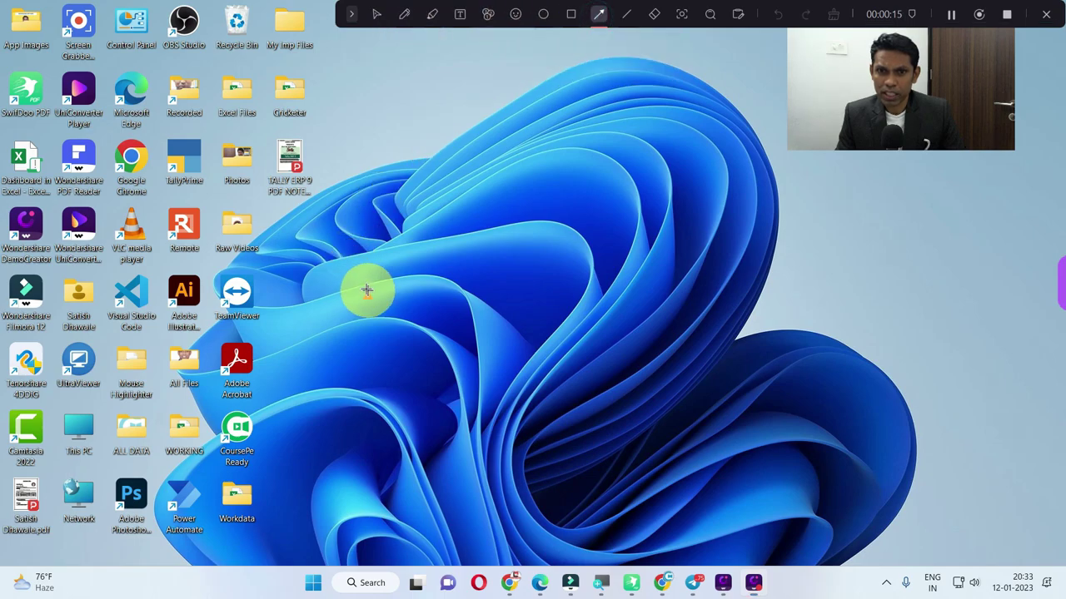
drag(364, 288, 319, 204)
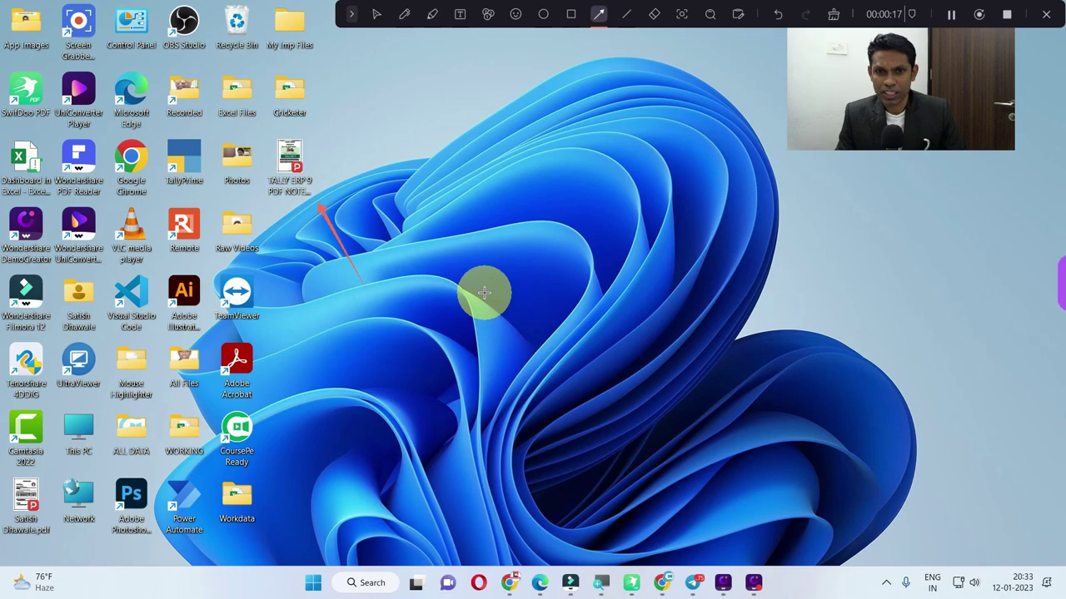
drag(376, 348, 270, 422)
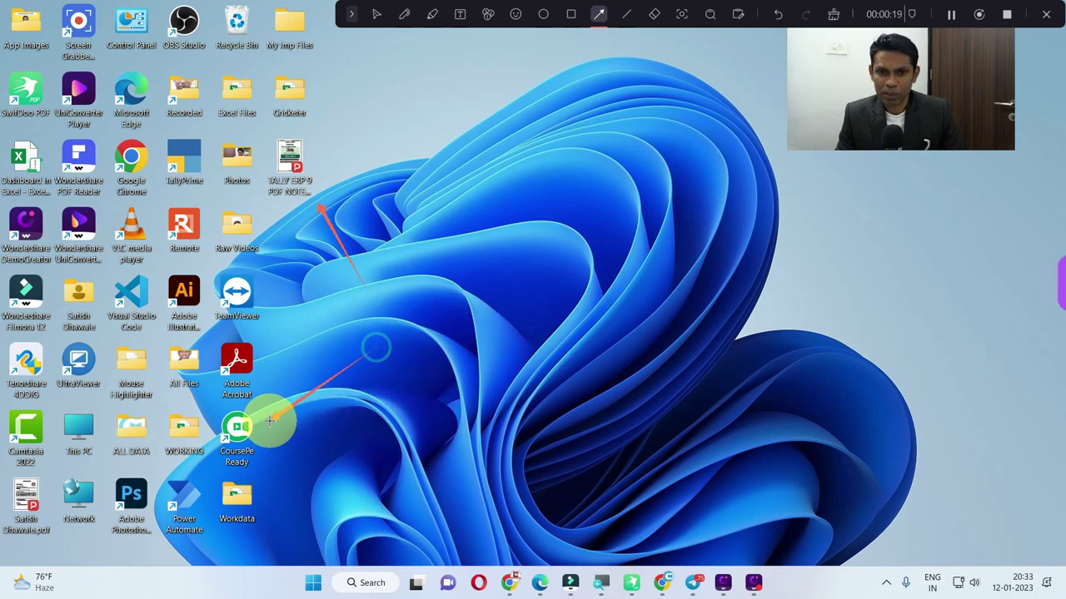
drag(346, 314, 280, 301)
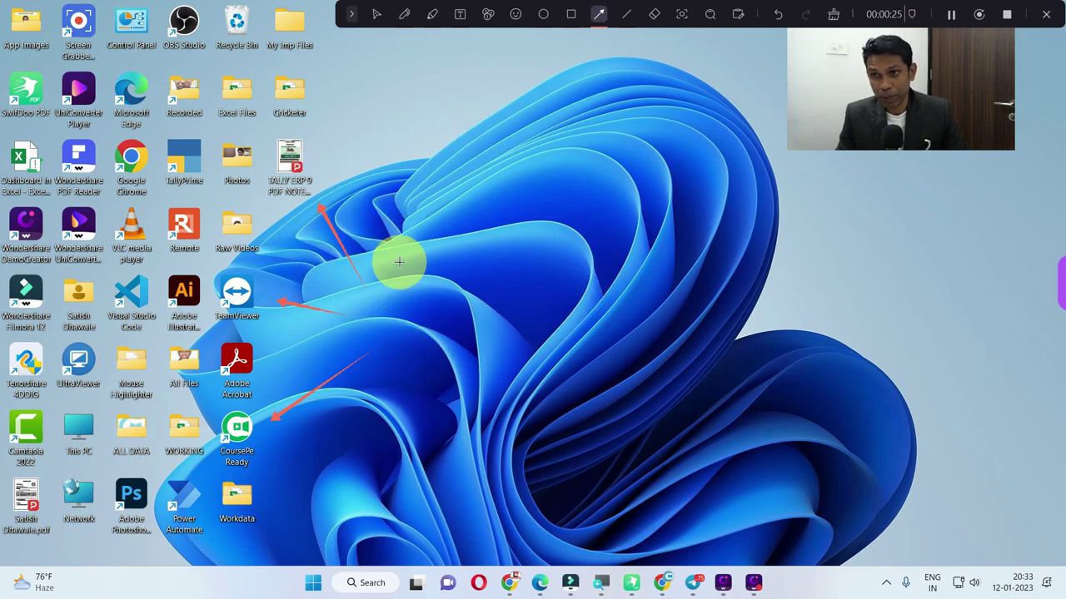
Place three numbered markers on the desktop: on the taskbar, at the tail of the TeamViewer arrow, and beside the Cricketer folder.
click(490, 17)
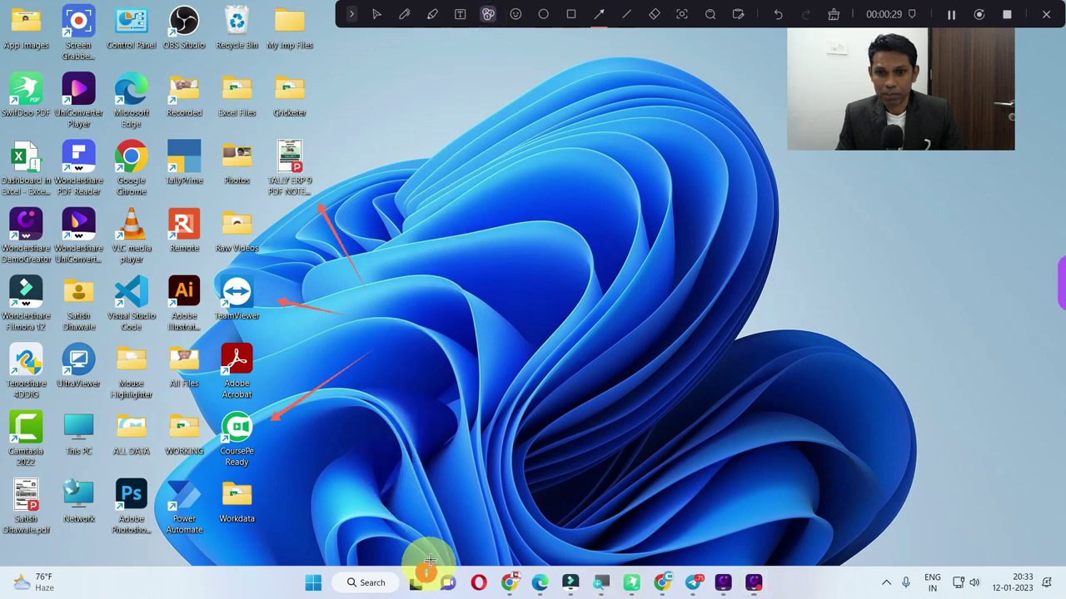
click(346, 315)
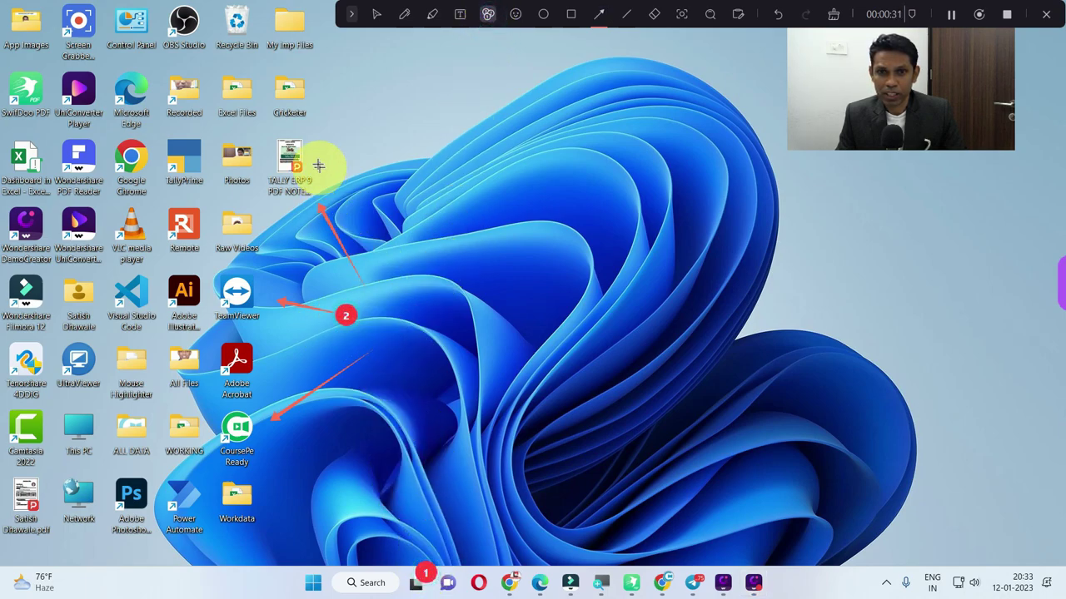
click(314, 98)
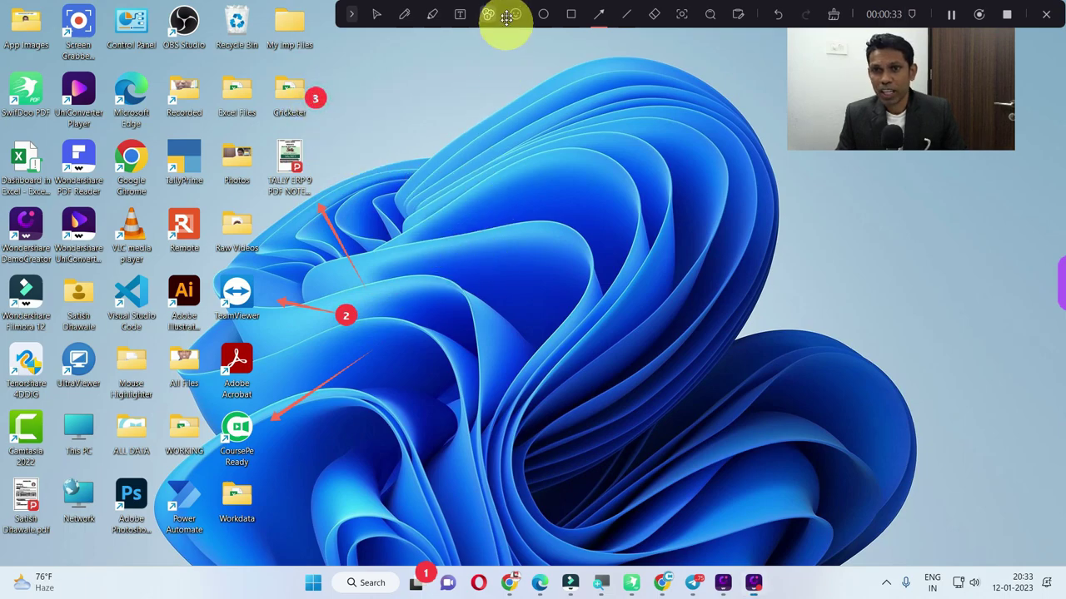
Draw a red rectangle with a 10px outline around the Photos folder icon.
click(571, 17)
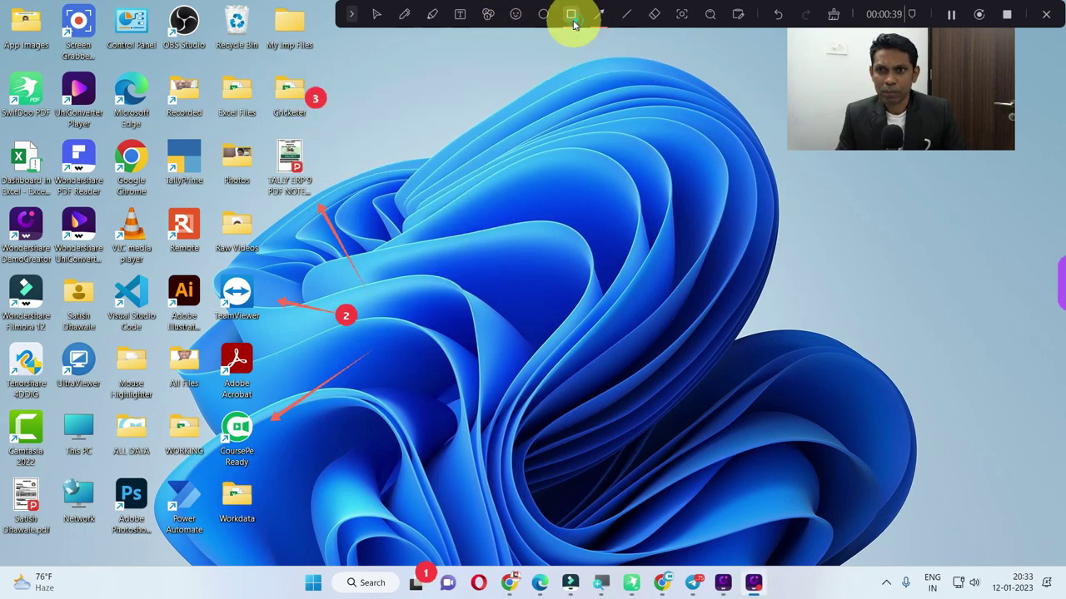
click(571, 15)
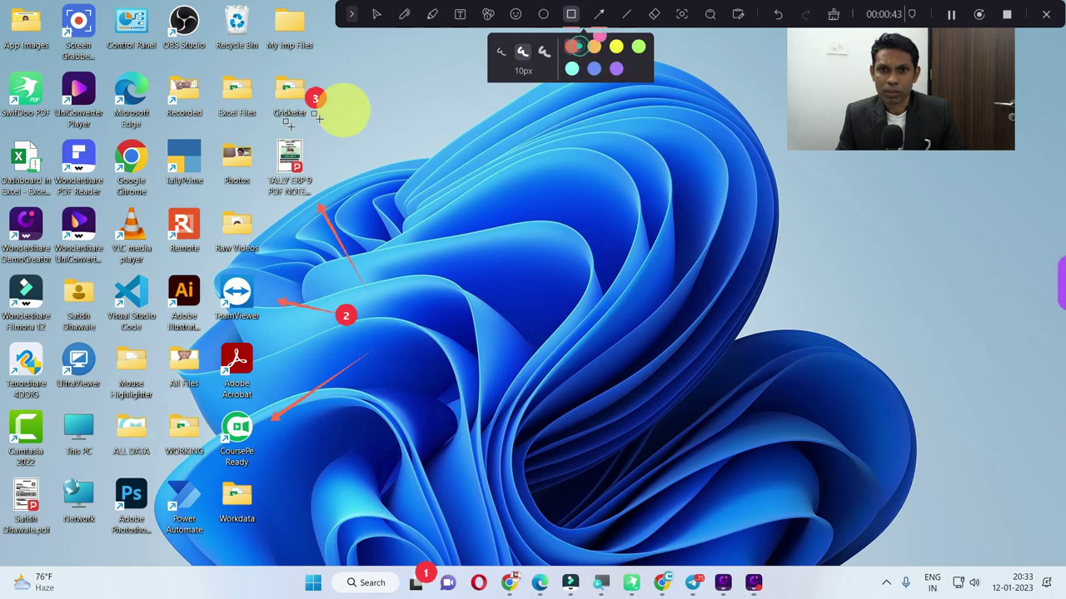
mouse_move(213, 140)
mouse_down()
mouse_move(291, 222)
mouse_move(357, 202)
mouse_move(243, 198)
mouse_move(277, 213)
mouse_up()
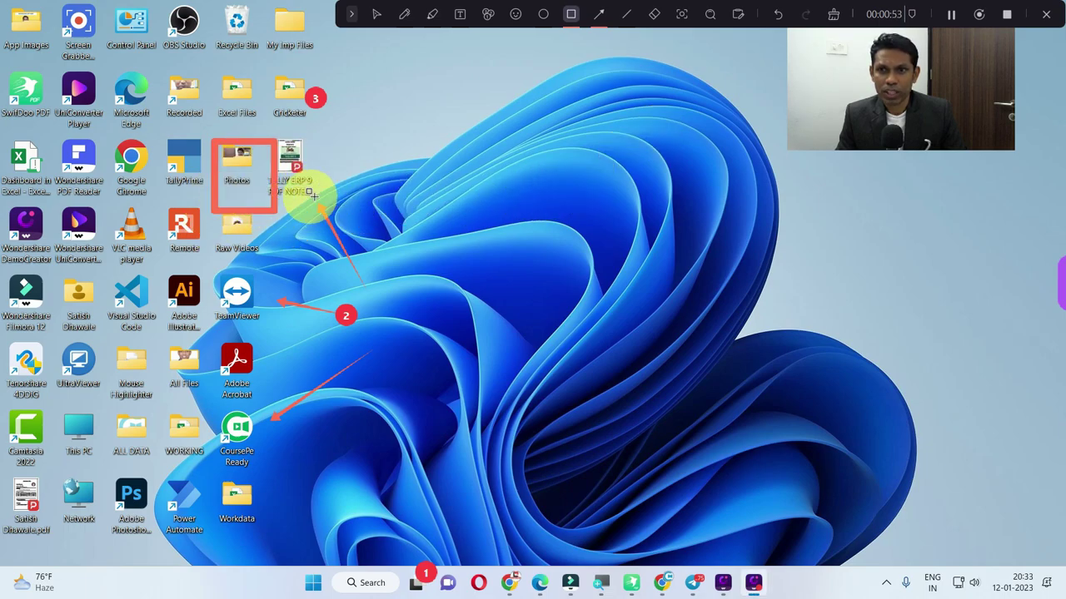
Erase the rectangle around Photos, the three arrows and all numbered markers from the desktop.
click(238, 144)
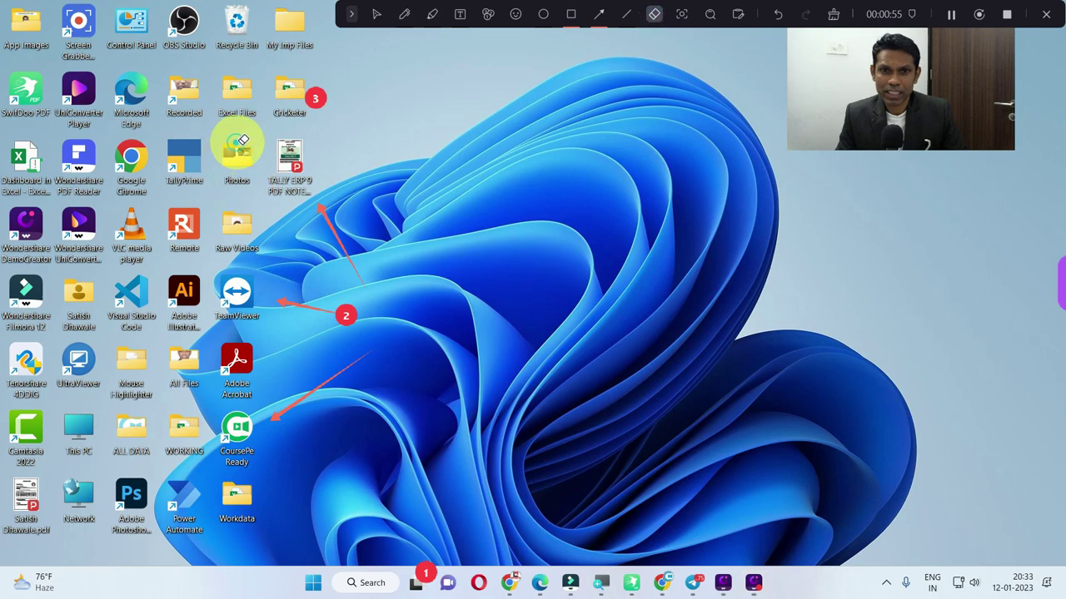
click(315, 98)
mouse_move(337, 217)
mouse_down()
mouse_move(310, 310)
mouse_move(352, 317)
mouse_move(335, 365)
mouse_move(299, 402)
mouse_move(333, 416)
mouse_up()
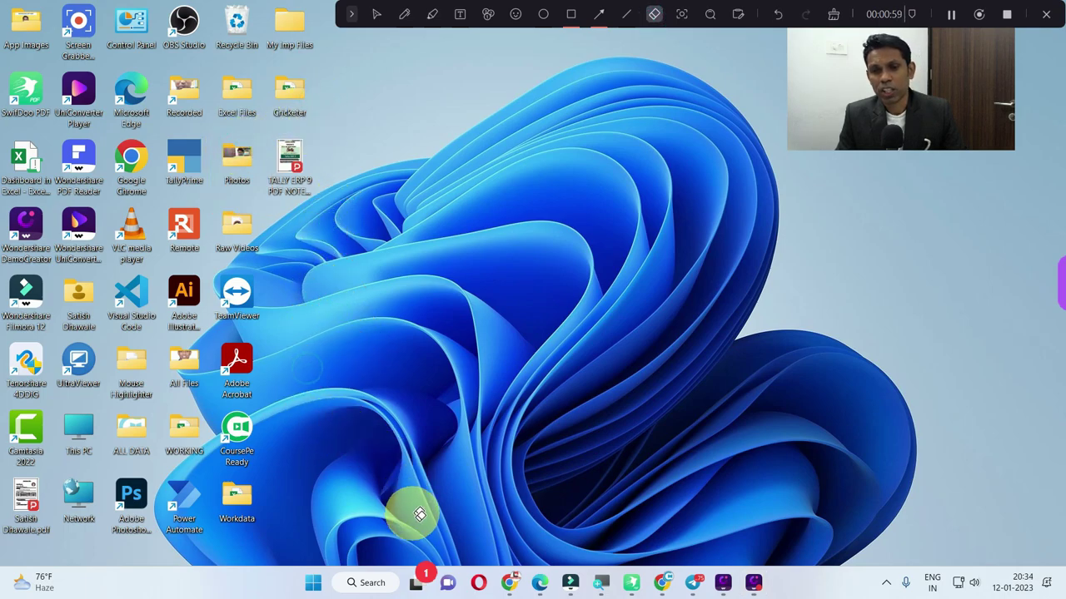
click(424, 571)
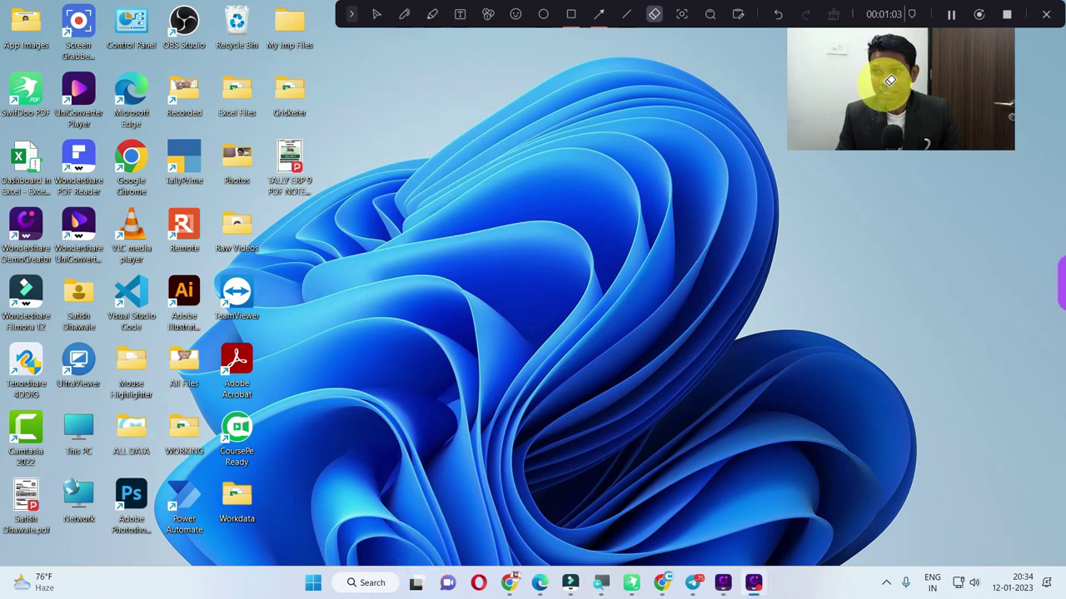
click(885, 85)
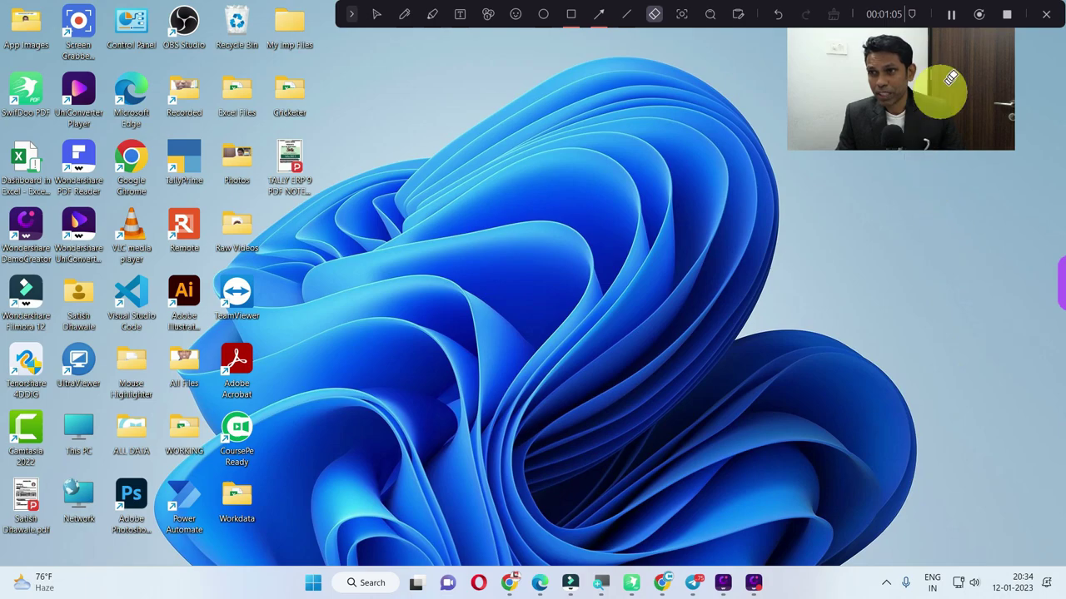
Stop the recording and close the Message Center window in the DemoCreator editor.
click(1009, 17)
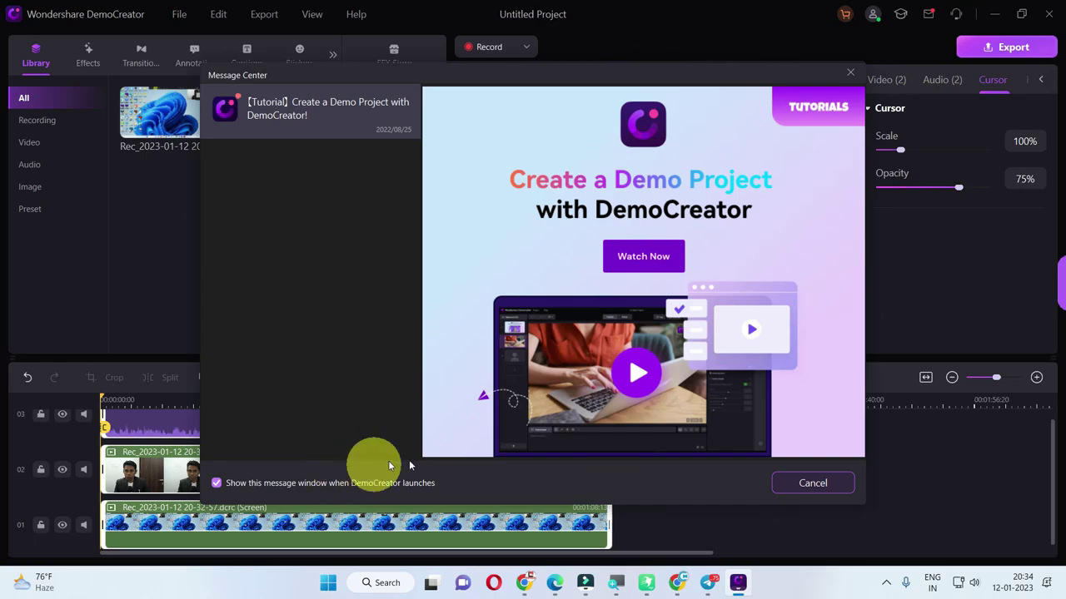
click(850, 73)
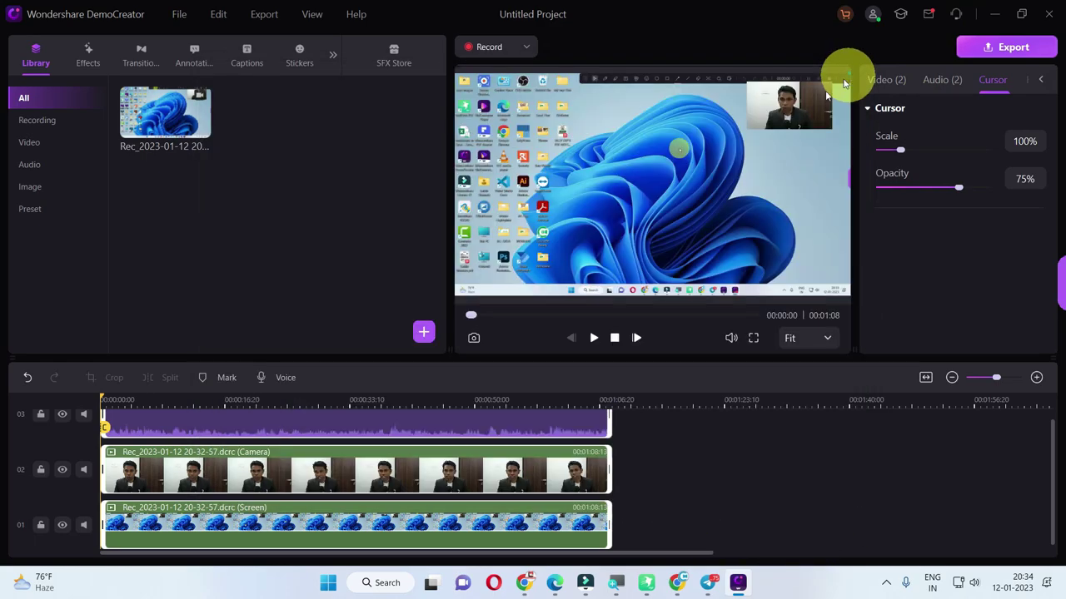
Examine the recorded camera, screen and microphone clips on the timeline by selecting them in turn.
scroll(166, 493, up, 1)
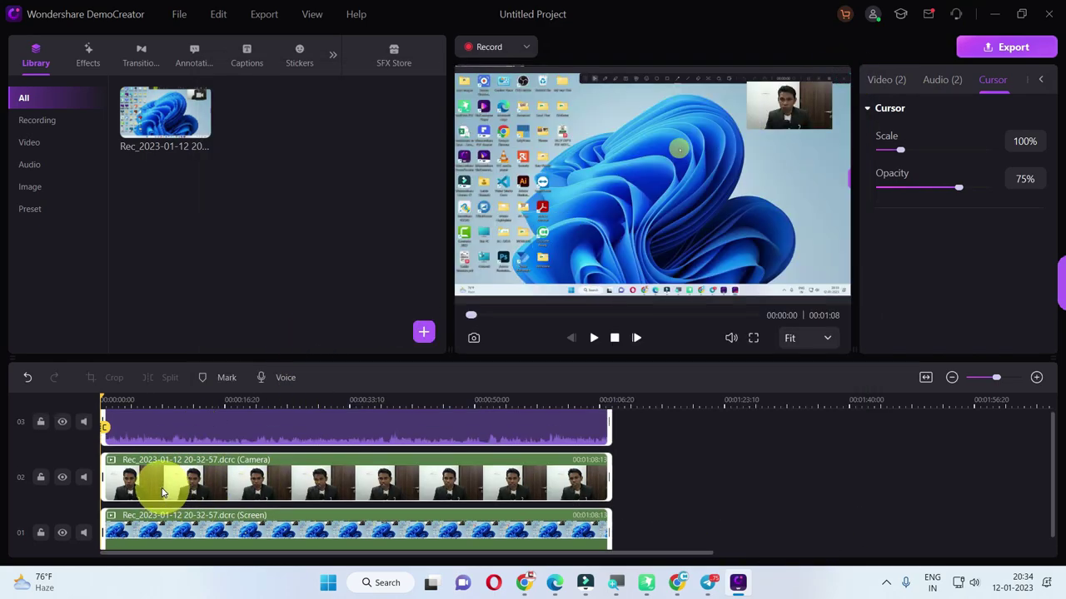
click(179, 478)
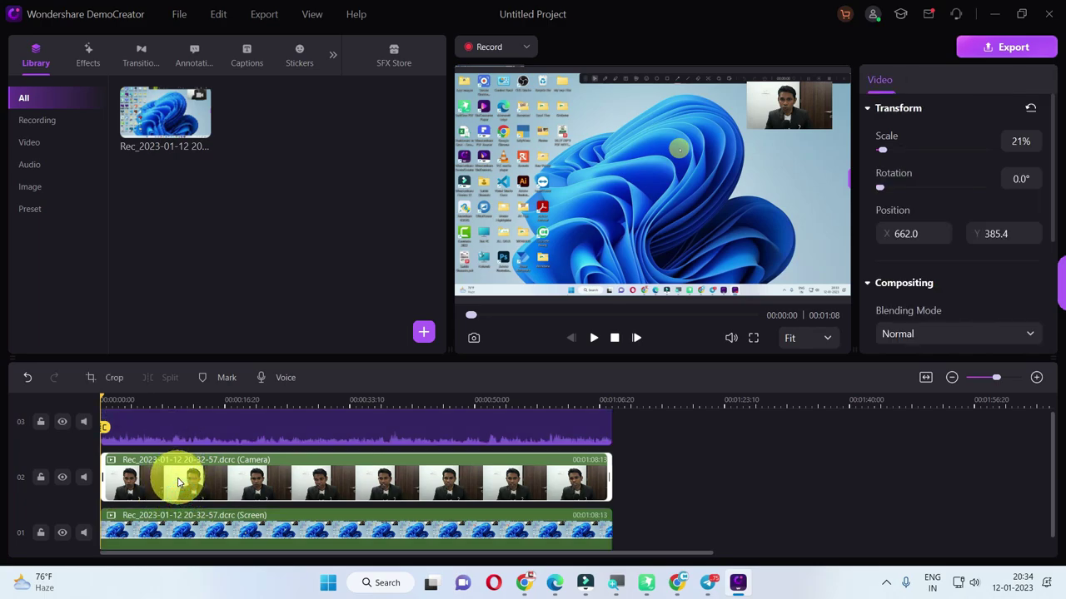
click(177, 479)
click(175, 525)
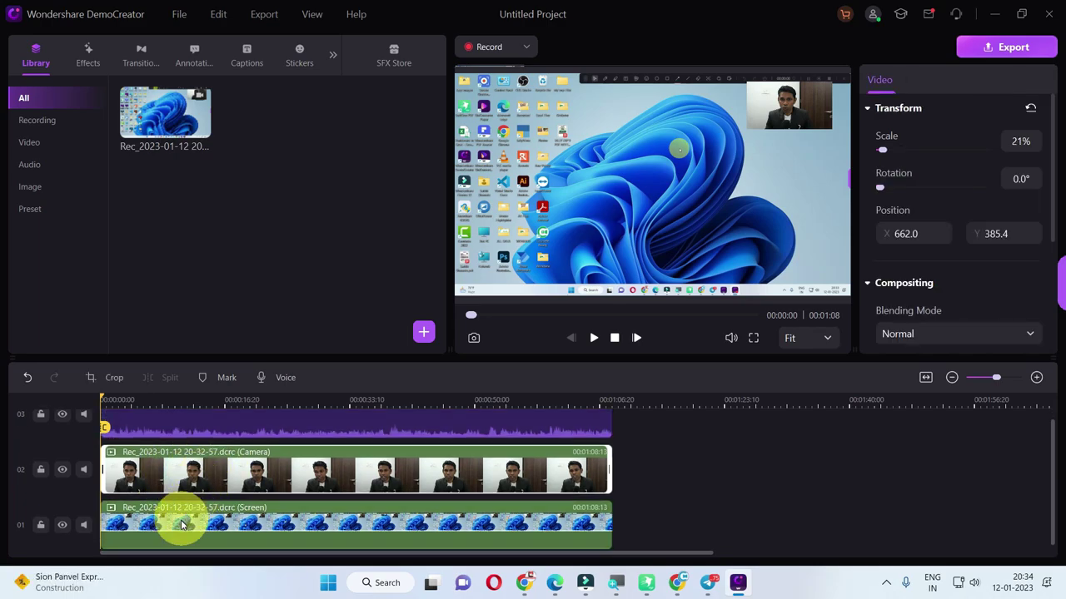
click(178, 428)
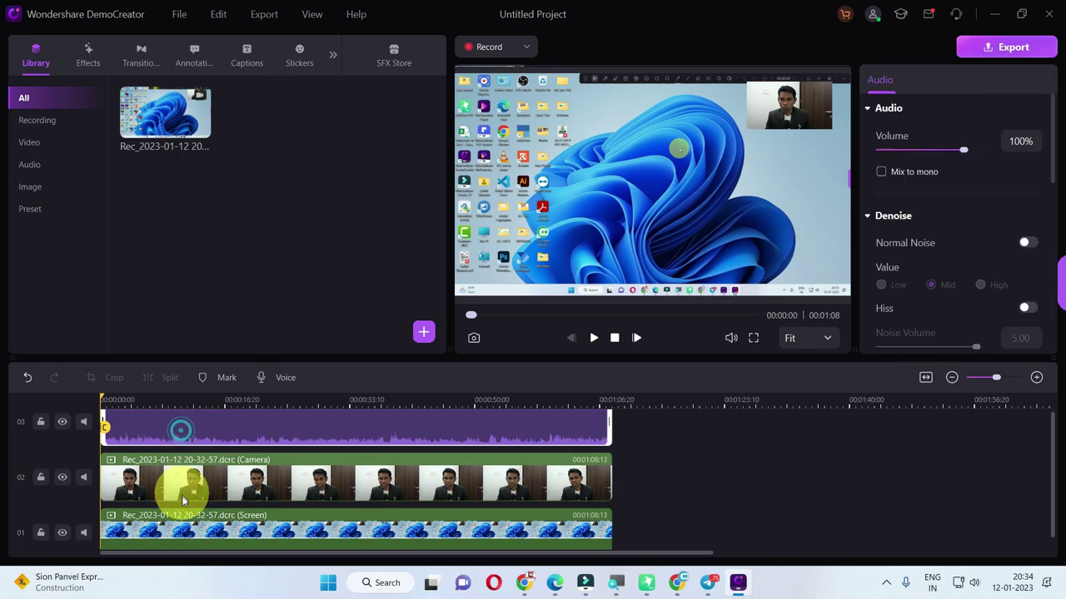
scroll(174, 499, down, 1)
Split the screen, camera and microphone clips at 00:00:22 on the timeline.
click(175, 516)
scroll(200, 517, up, 1)
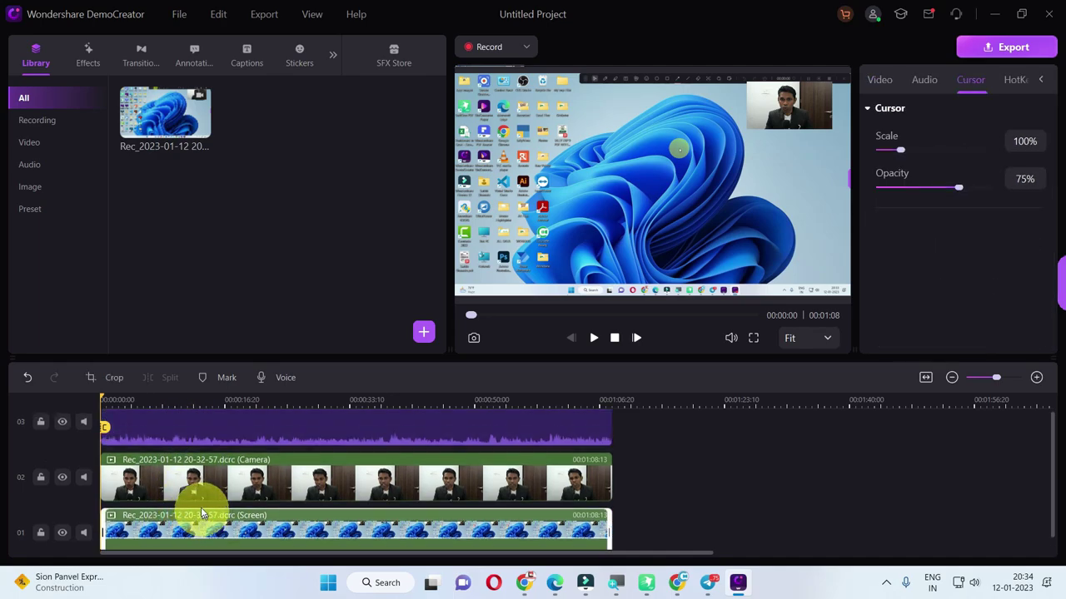
click(267, 406)
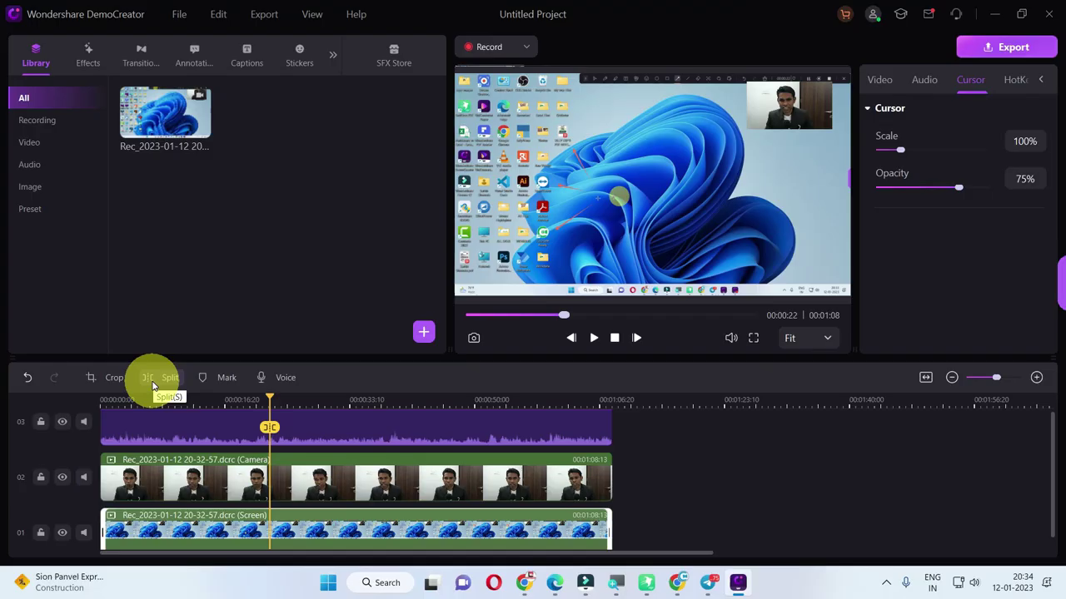
click(152, 385)
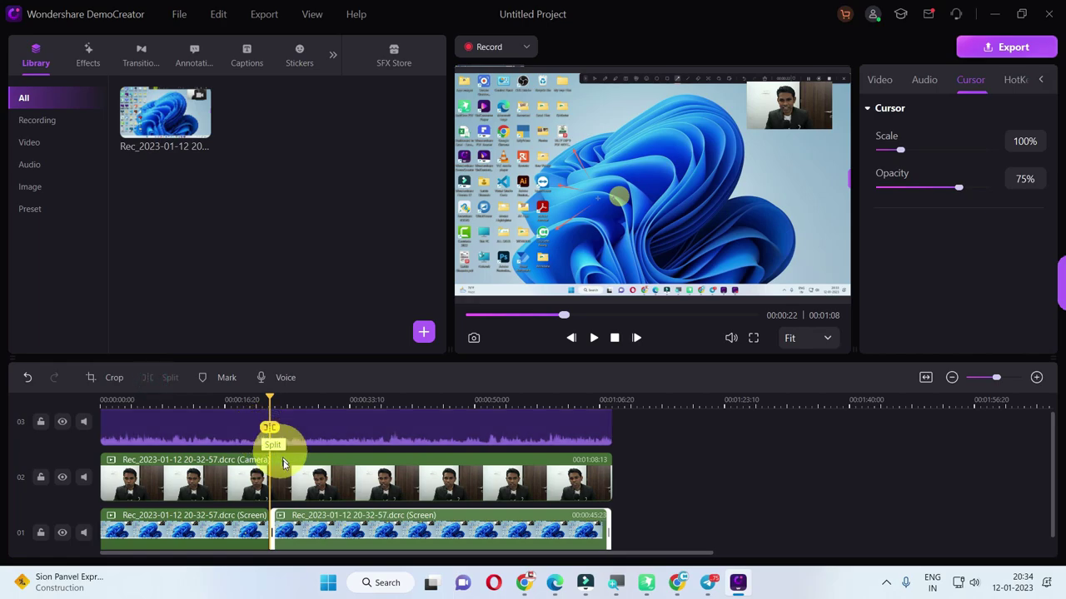
click(286, 428)
click(283, 469)
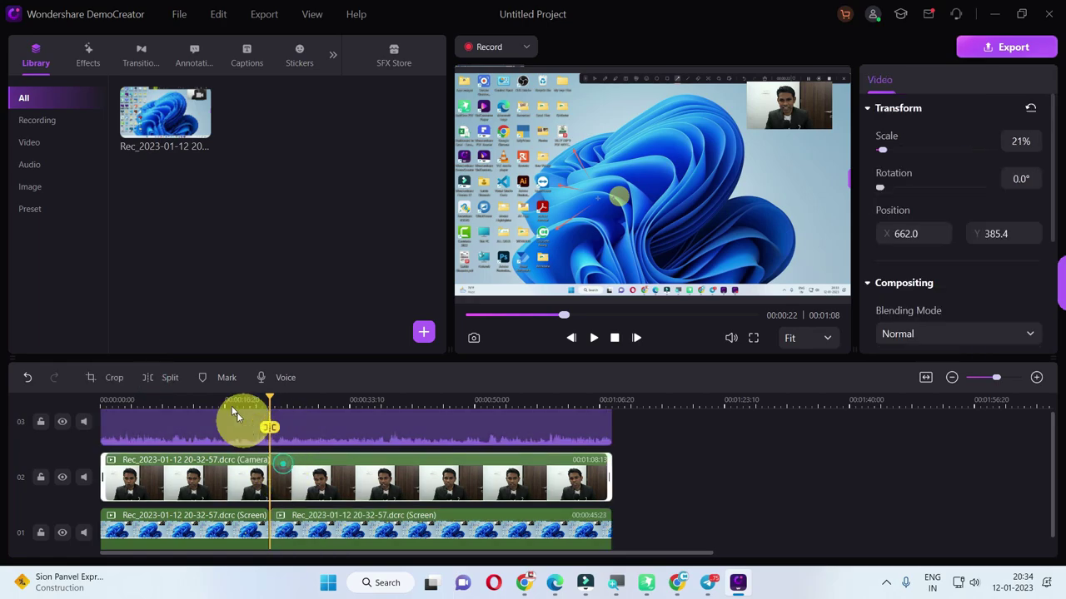
click(167, 381)
click(300, 436)
click(167, 381)
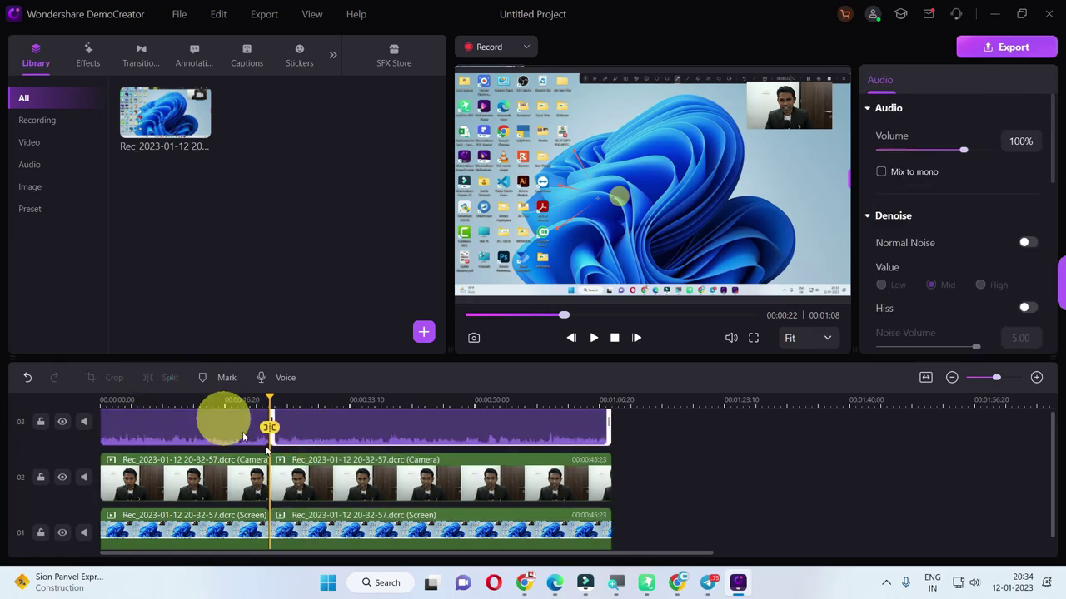
Split the second parts of the microphone, camera and screen clips together at 00:00:32.
drag(686, 433, 302, 570)
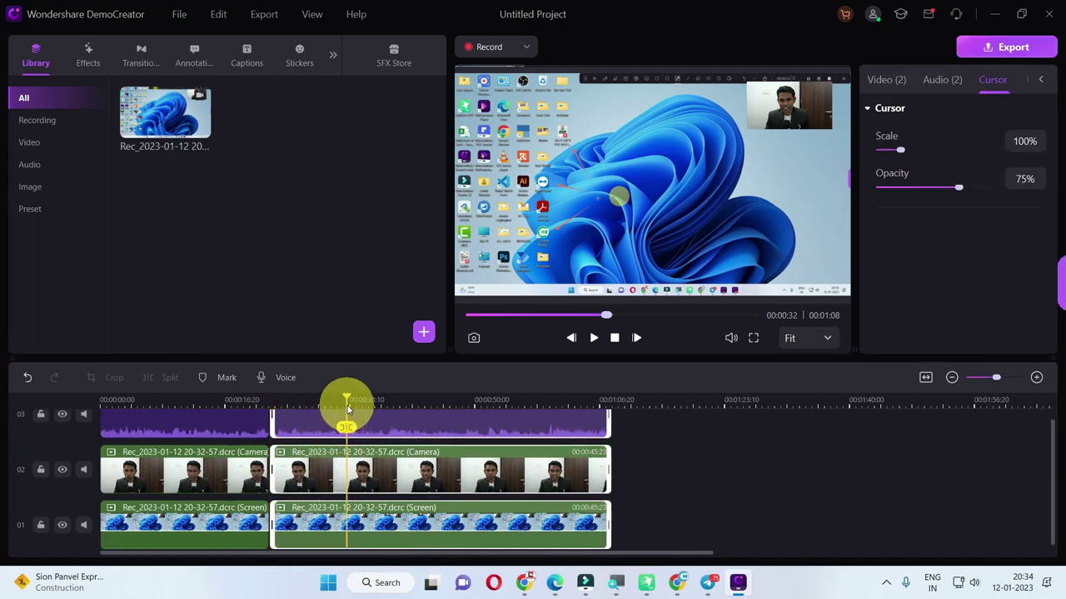
click(183, 386)
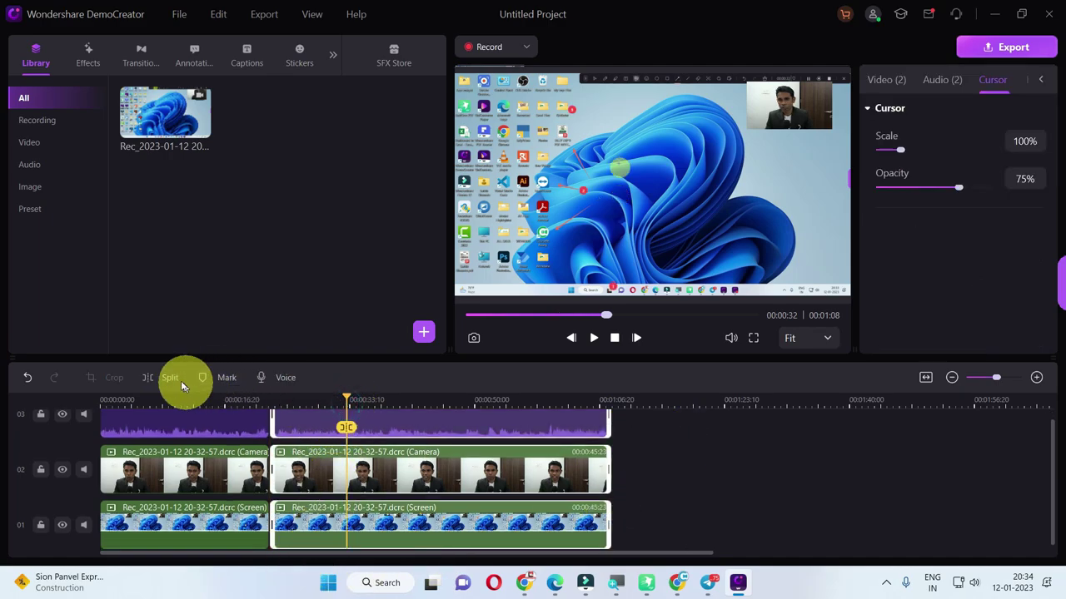
Delete the middle segment between 00:00:22 and 00:00:32 from the screen, camera and microphone tracks.
click(316, 424)
click(313, 467)
click(314, 518)
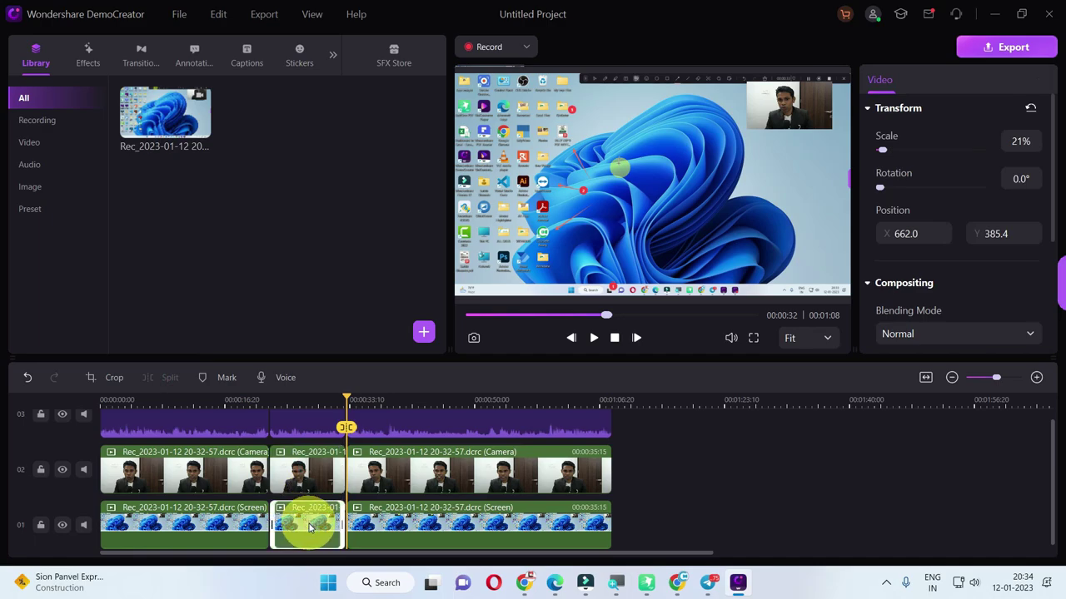
key(Delete)
click(308, 521)
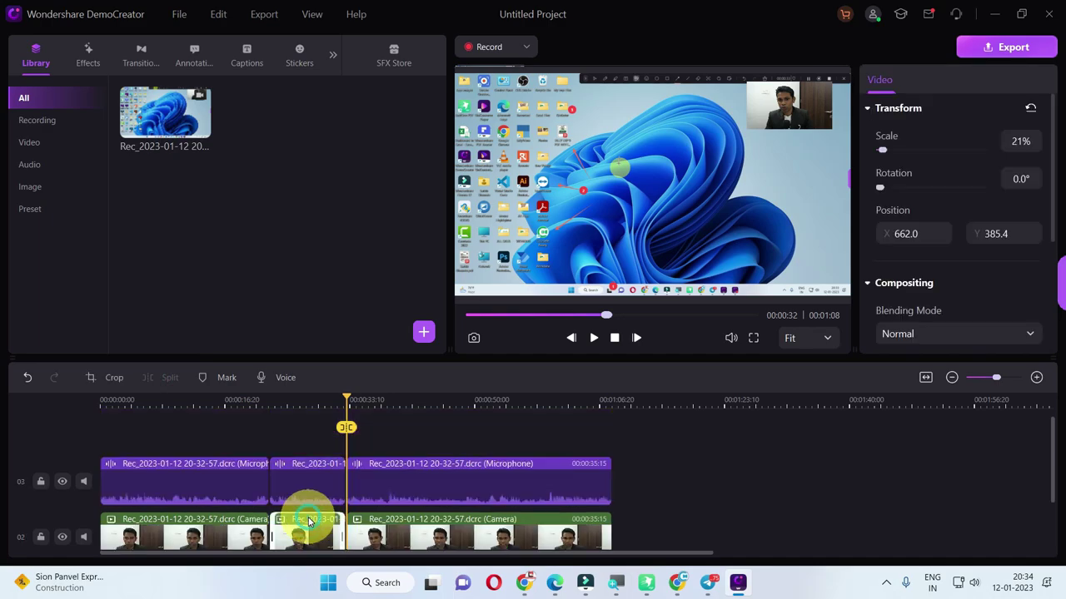
key(Delete)
click(315, 476)
key(Delete)
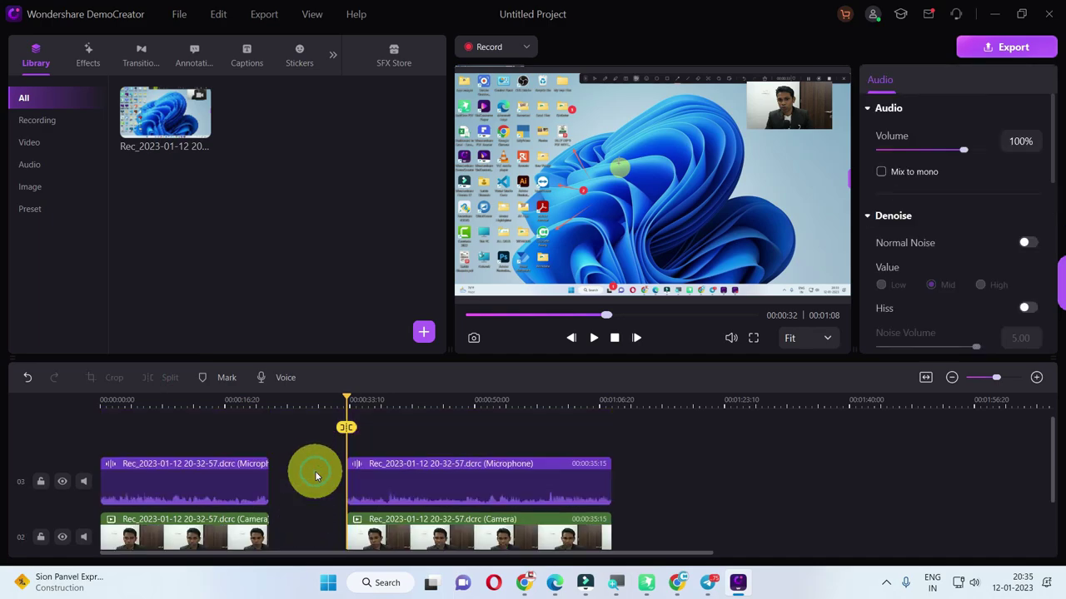
Move the remaining end clips on all three tracks back against the first clips to close the gap.
scroll(359, 511, down, 2)
click(417, 546)
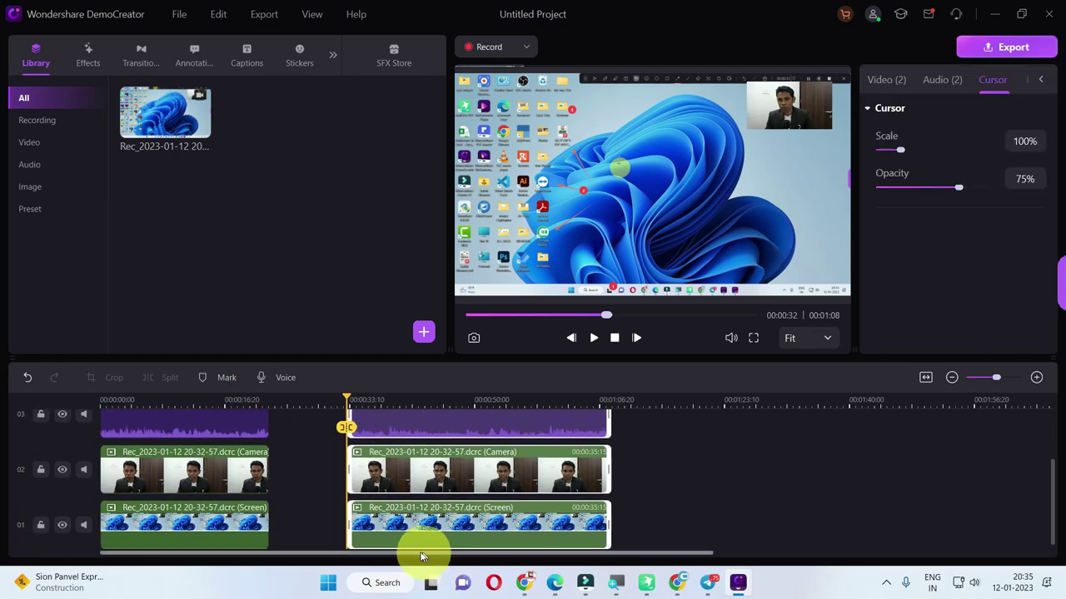
drag(417, 546, 337, 533)
scroll(475, 483, up, 2)
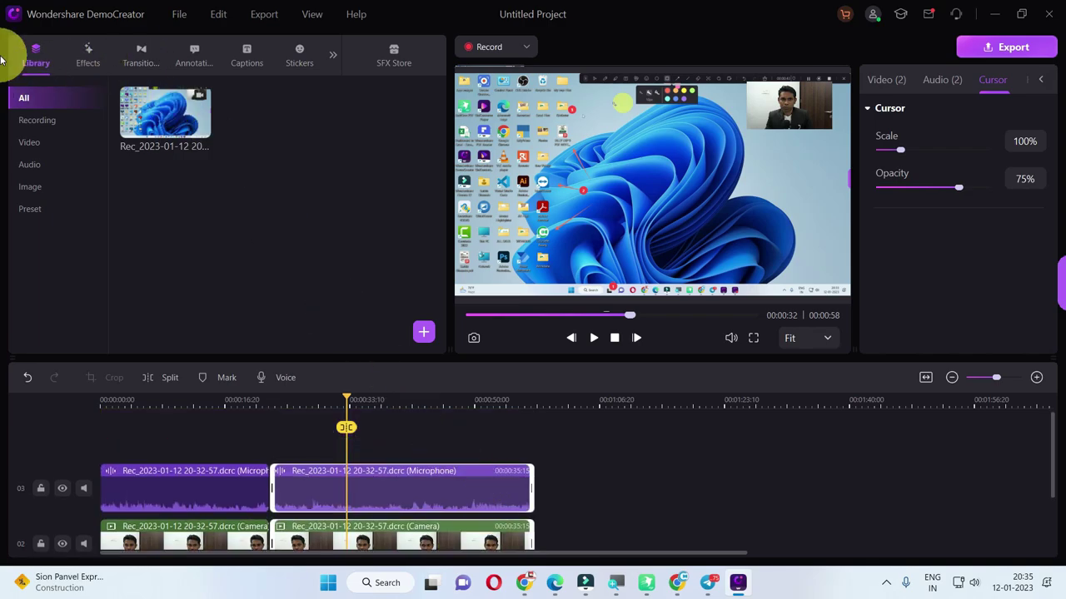
Browse the available effects, transitions, annotations, captions and stickers.
click(86, 55)
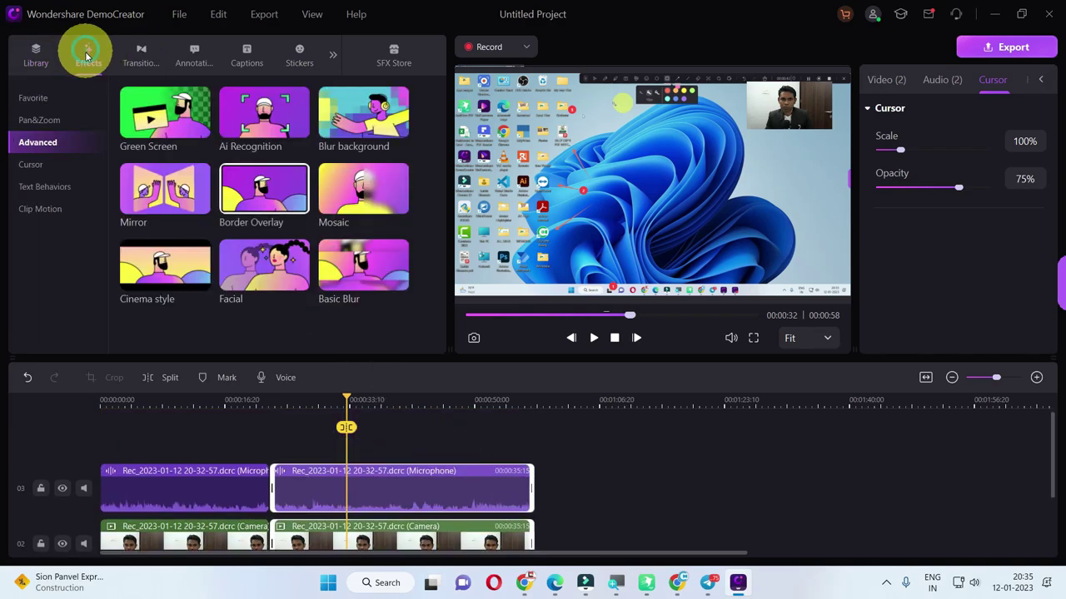
click(141, 54)
click(192, 55)
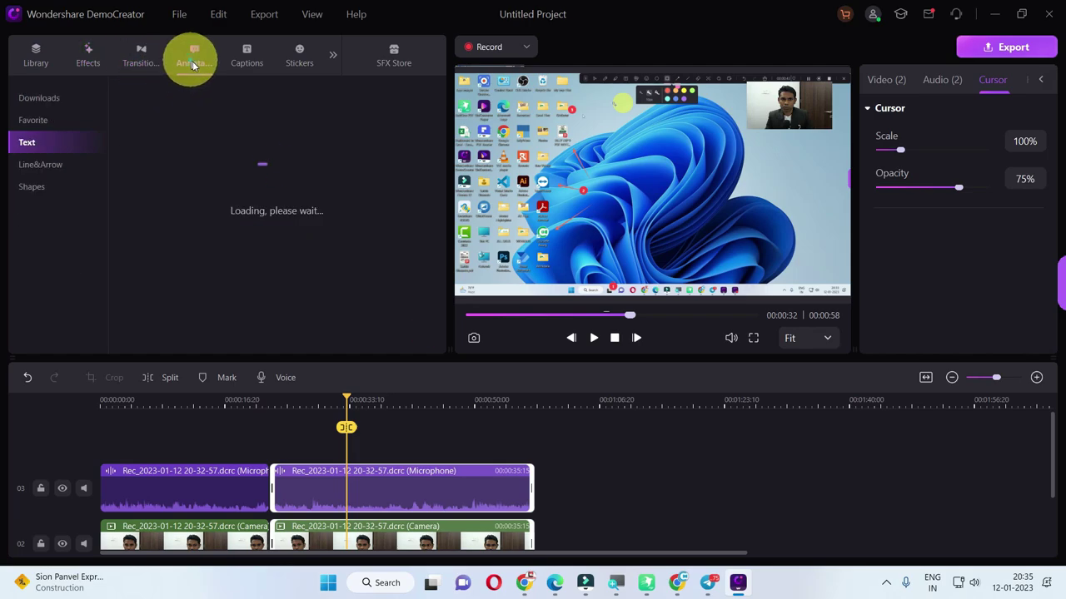
click(243, 60)
click(297, 60)
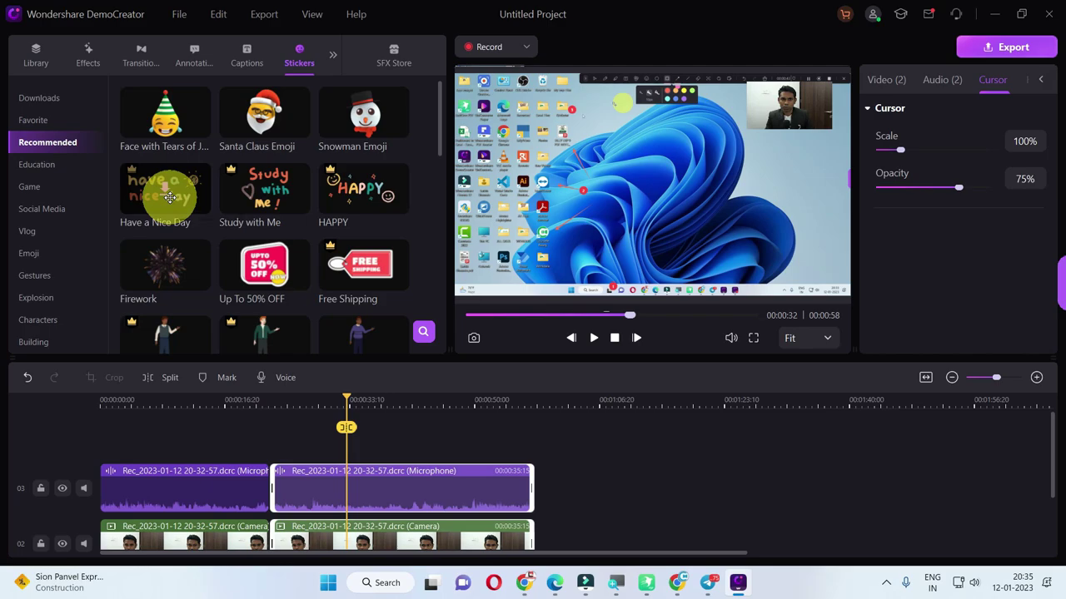
Import pendrive.mp4 from the Wondershare Filmora Output folder into the media library.
click(40, 55)
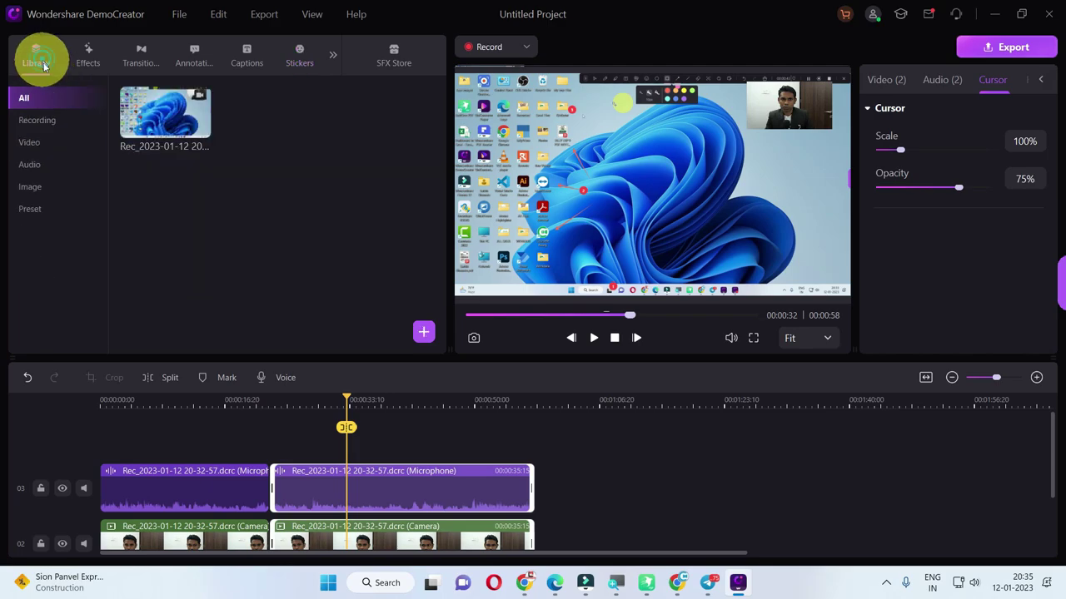
click(424, 335)
click(440, 360)
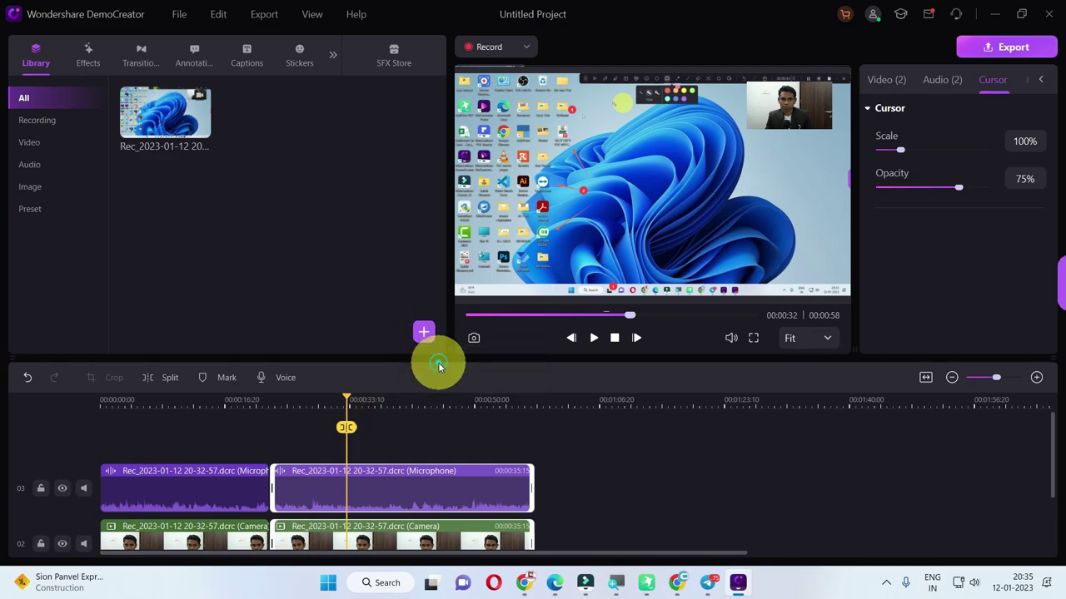
click(226, 133)
click(295, 140)
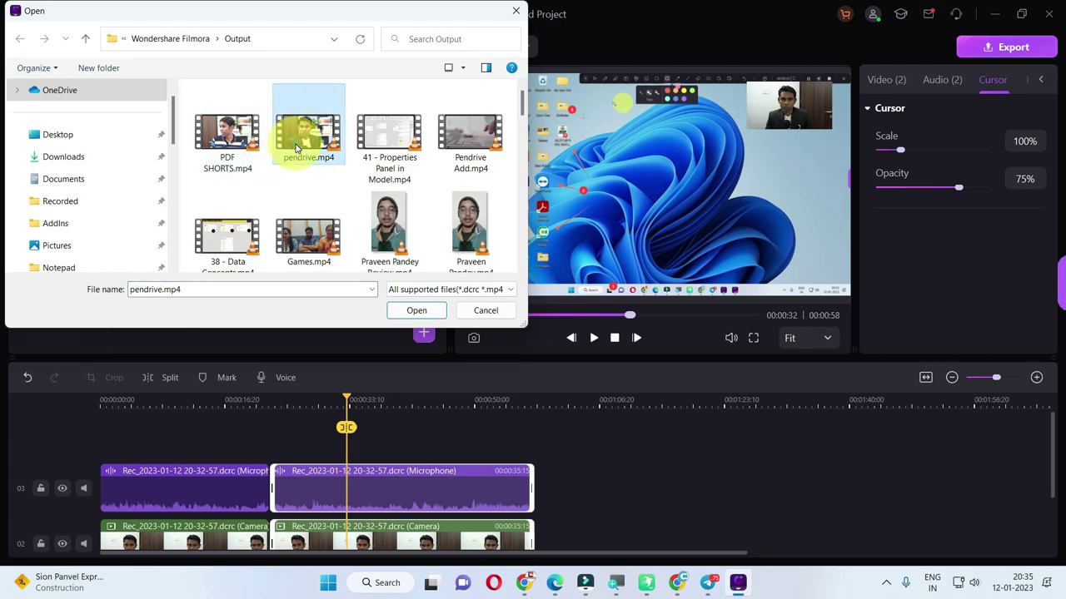
click(414, 311)
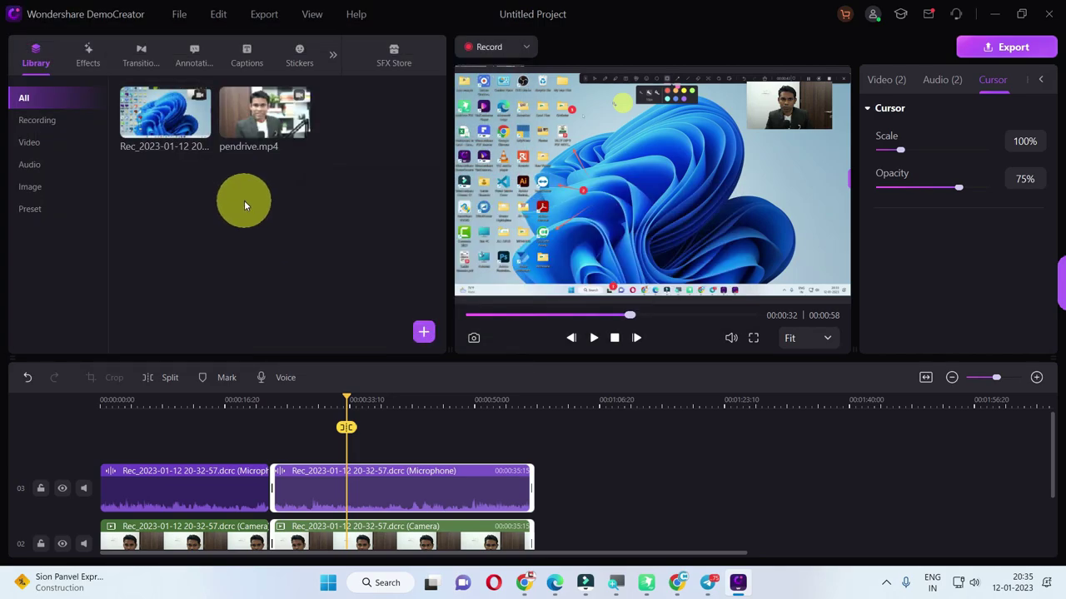
Place pendrive.mp4 on track 02 after the recorded clips and check its picture at several points.
drag(266, 133, 566, 474)
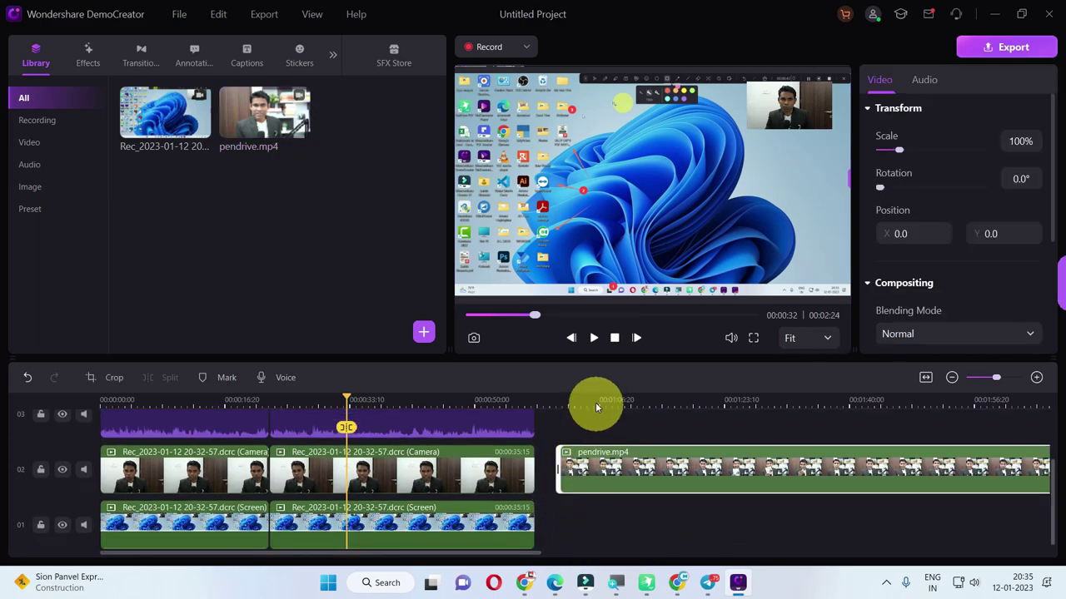
click(596, 401)
click(660, 401)
click(736, 402)
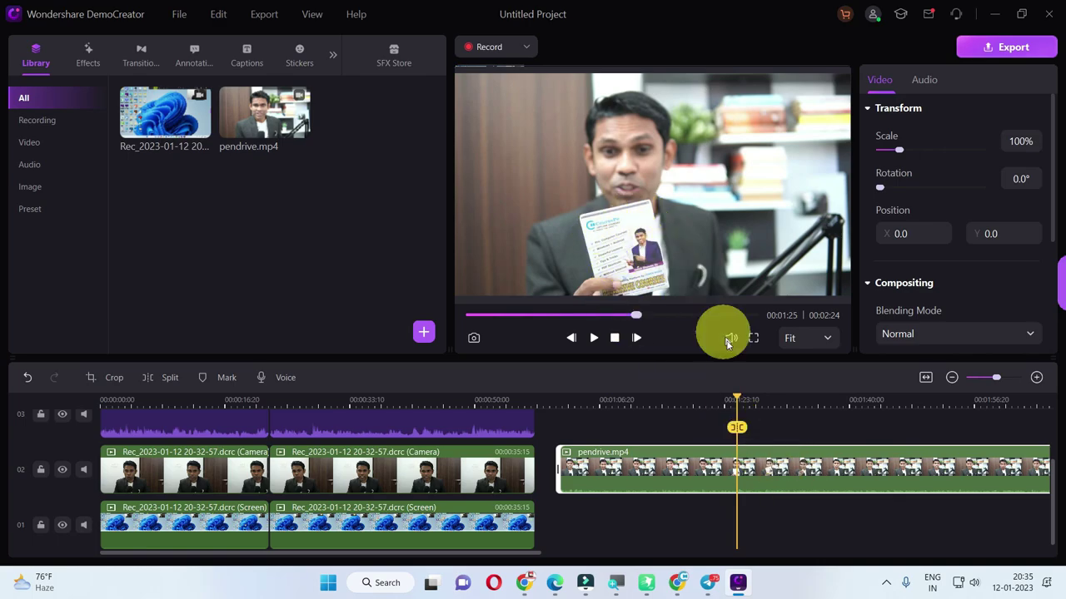
mouse_move(736, 400)
mouse_down()
mouse_move(781, 400)
mouse_move(721, 406)
mouse_move(745, 405)
mouse_up()
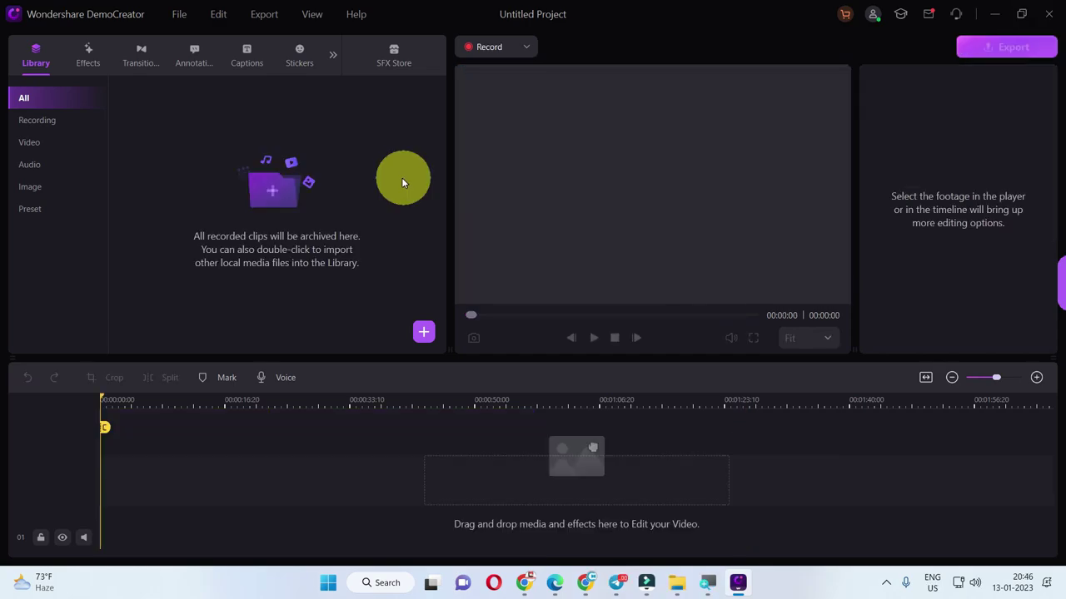
Import coreldraw.mp4 into the empty project's media library and place it at the start of the timeline.
click(424, 331)
click(442, 361)
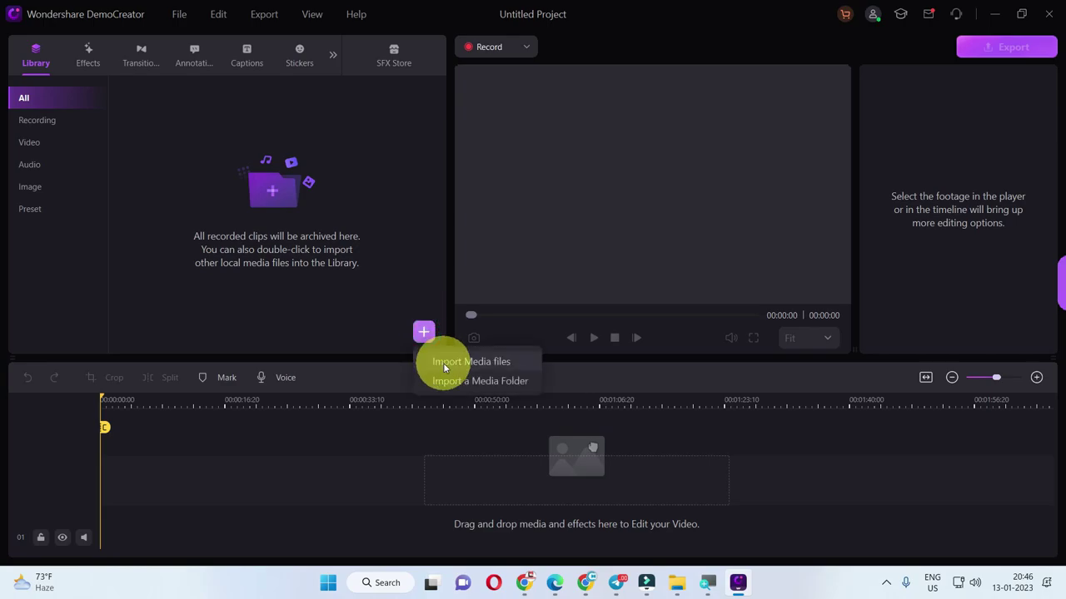
double_click(221, 145)
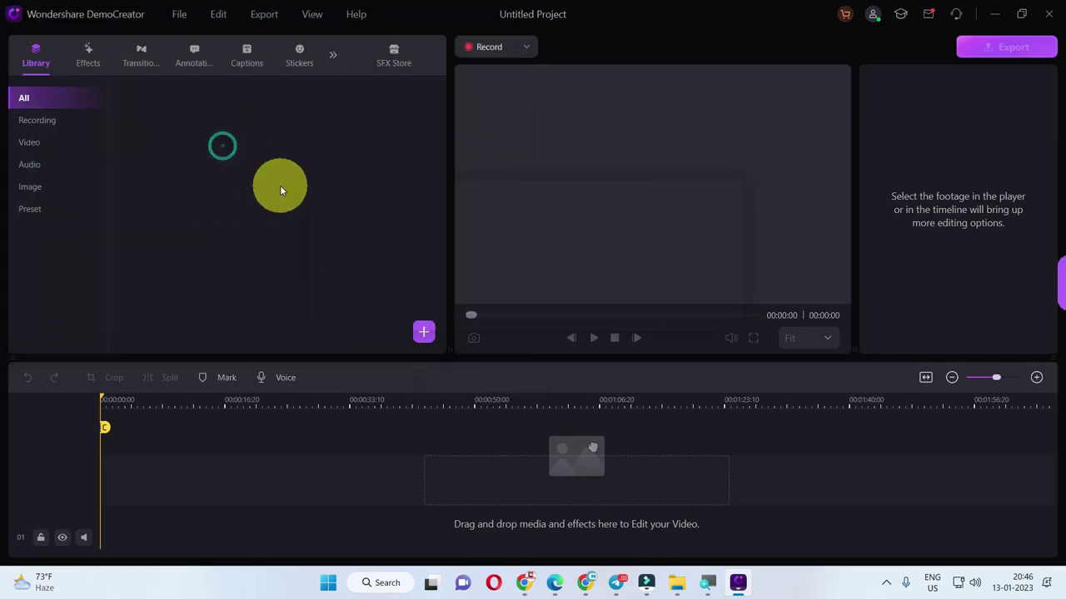
drag(191, 154, 72, 493)
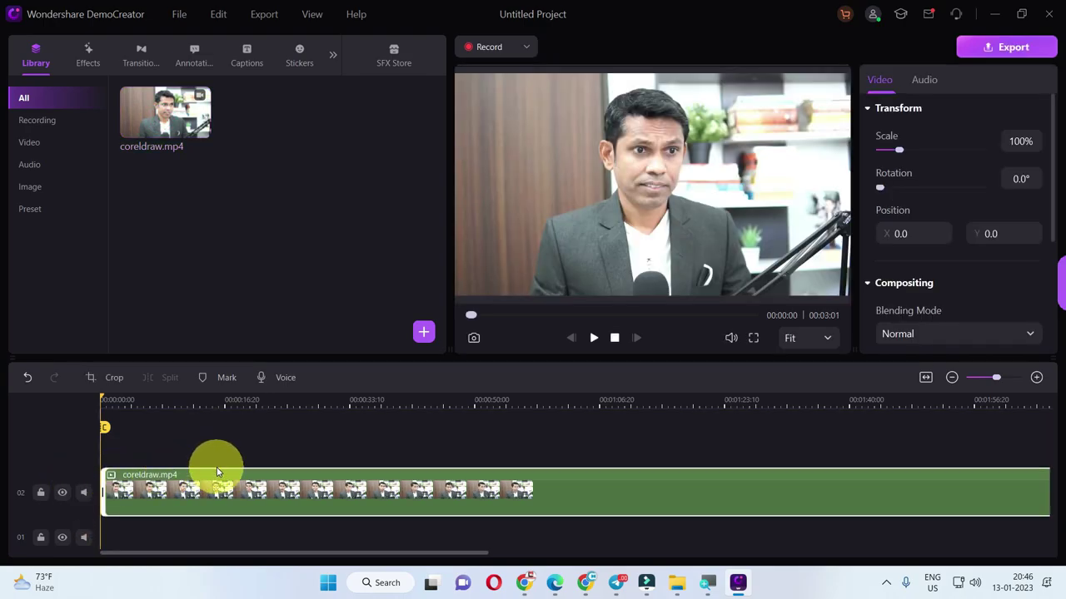
Play short passages of coreldraw.mp4 from about 00:00:13 and 00:00:39 to hear the original voice.
click(200, 401)
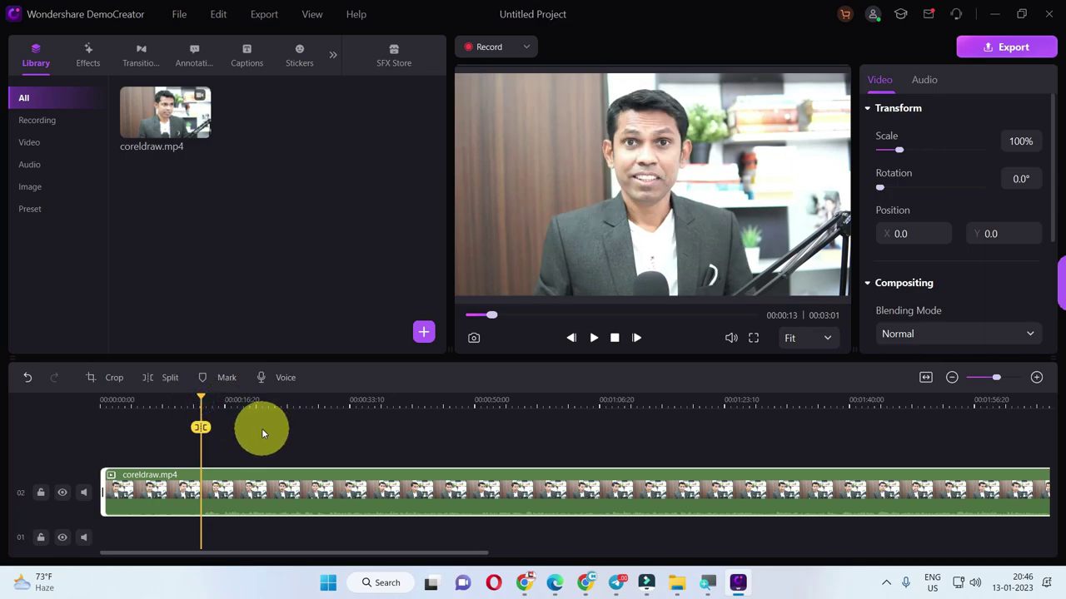
key(space)
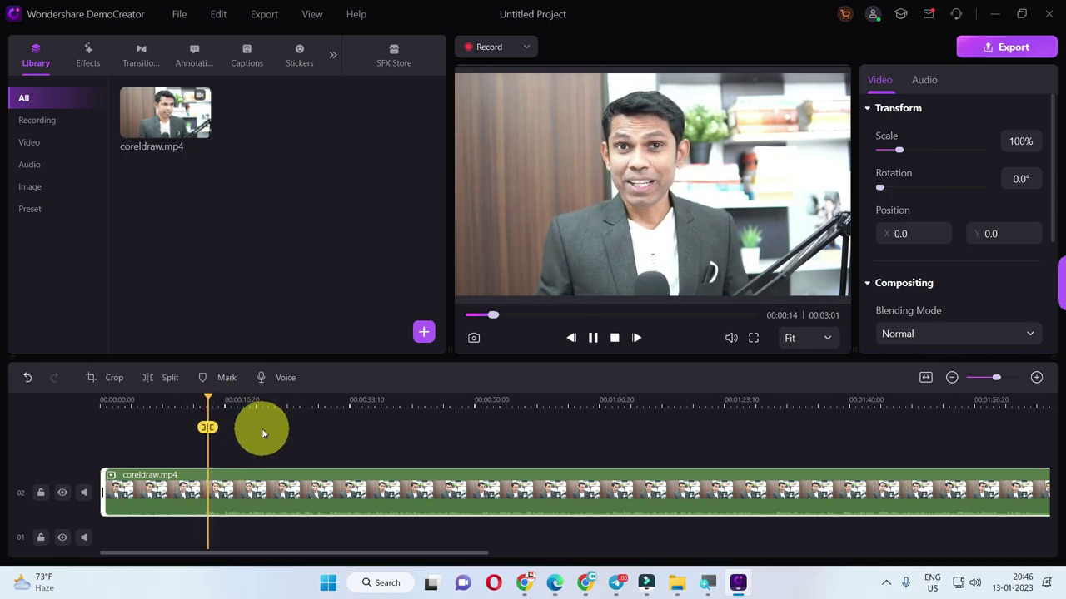
key(space)
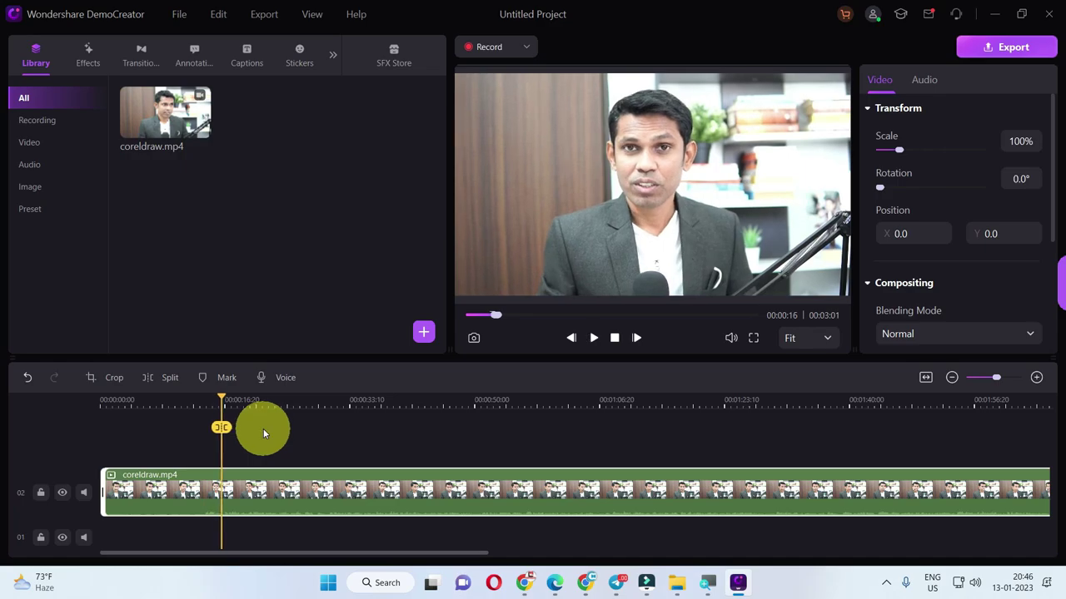
click(350, 404)
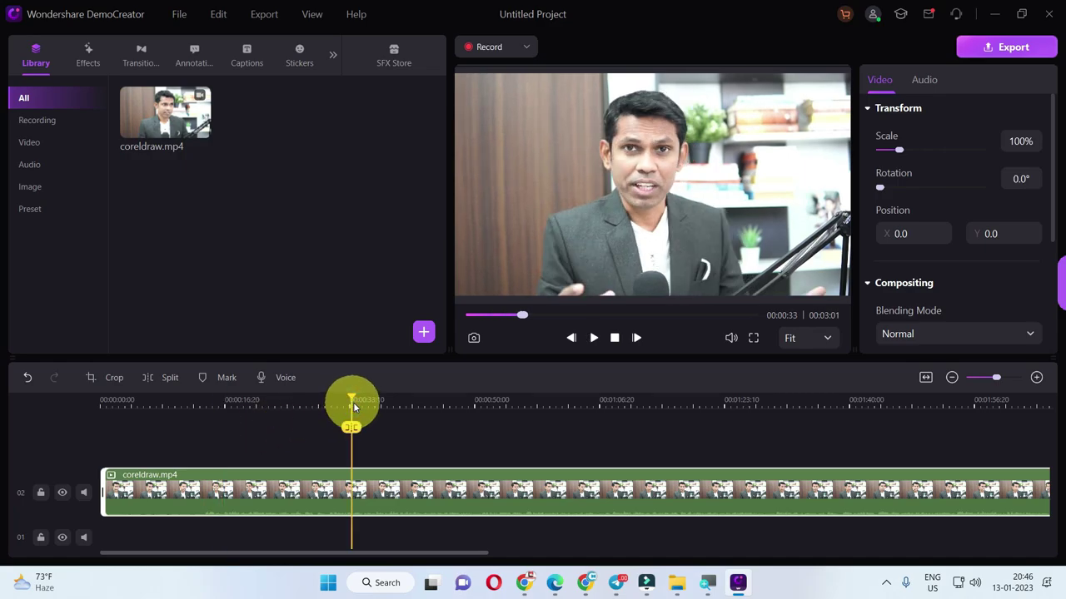
click(398, 400)
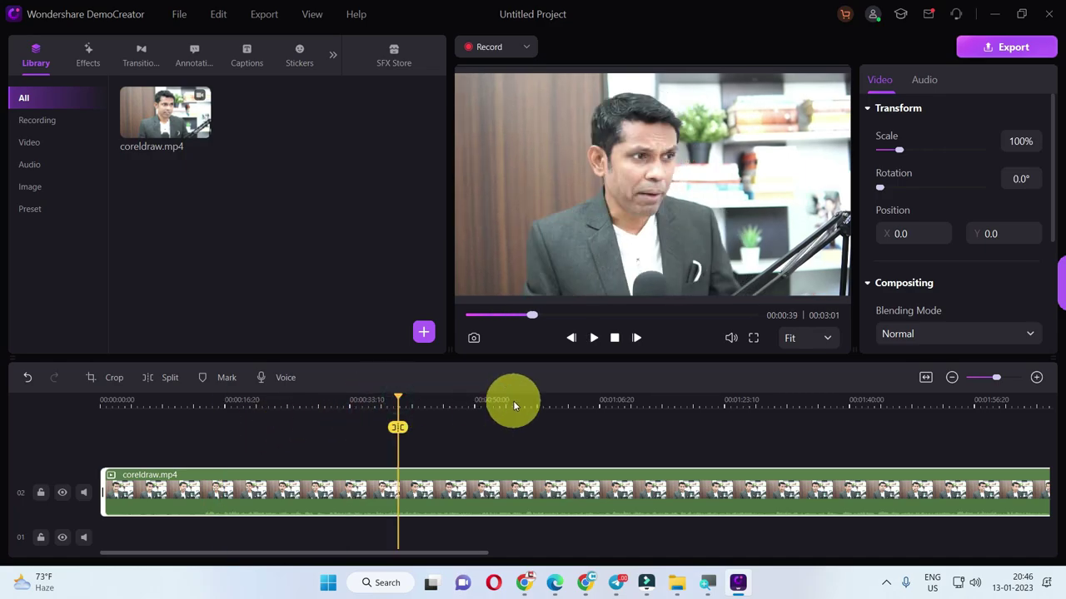
key(space)
key(space)
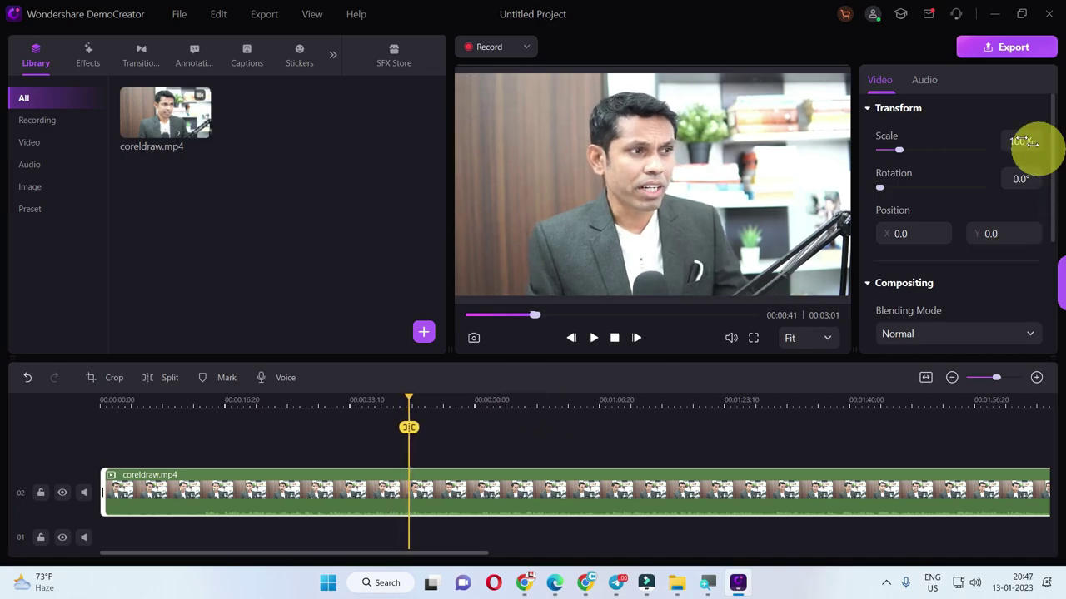
Apply the Robot voice changer to the coreldraw.mp4 audio and play a few seconds of it.
click(929, 81)
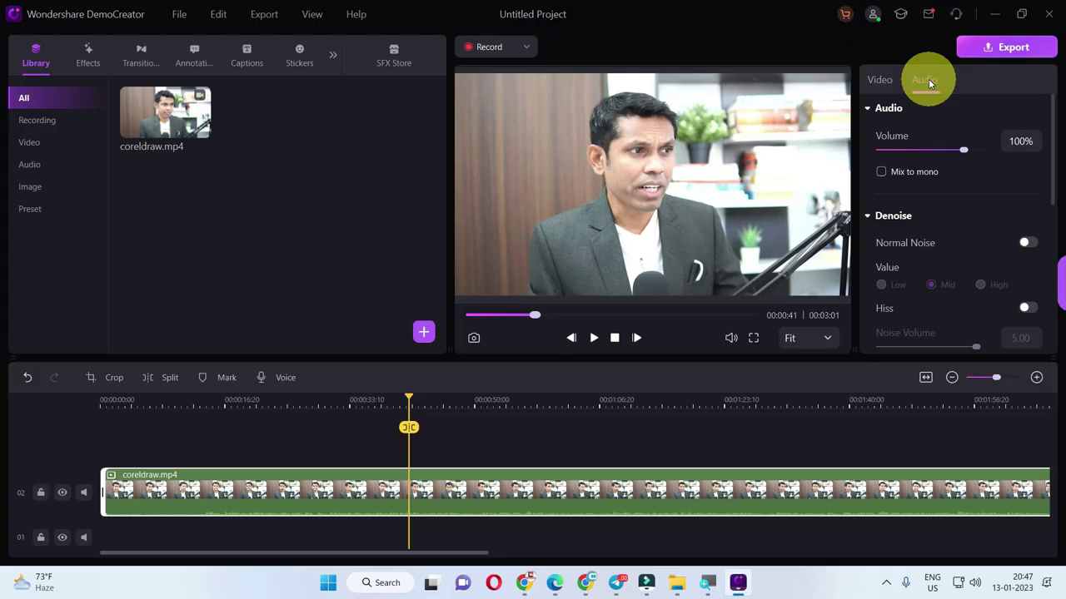
scroll(949, 190, down, 6)
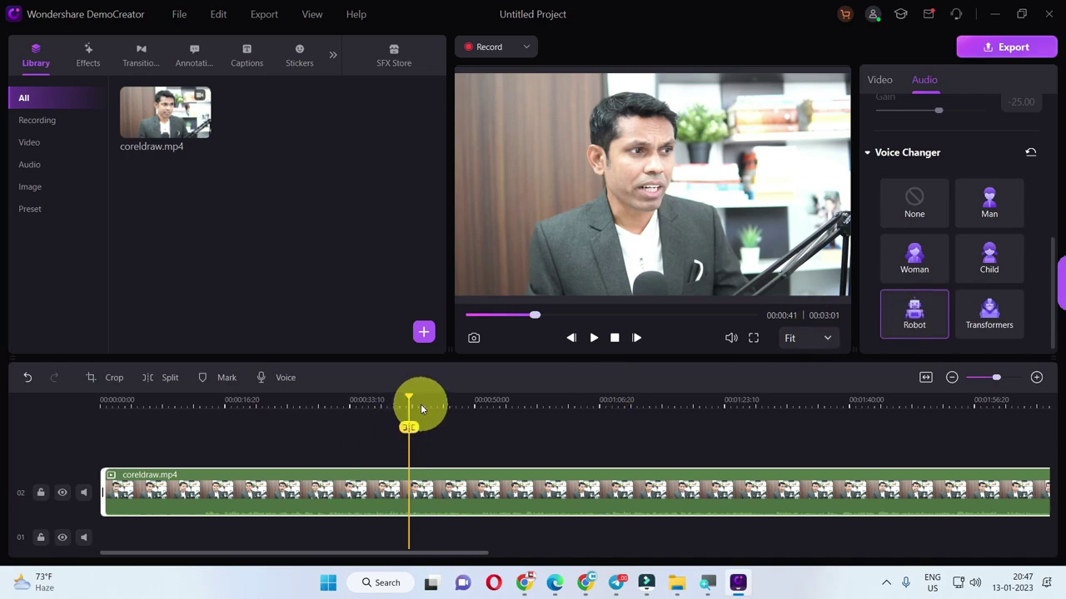
key(space)
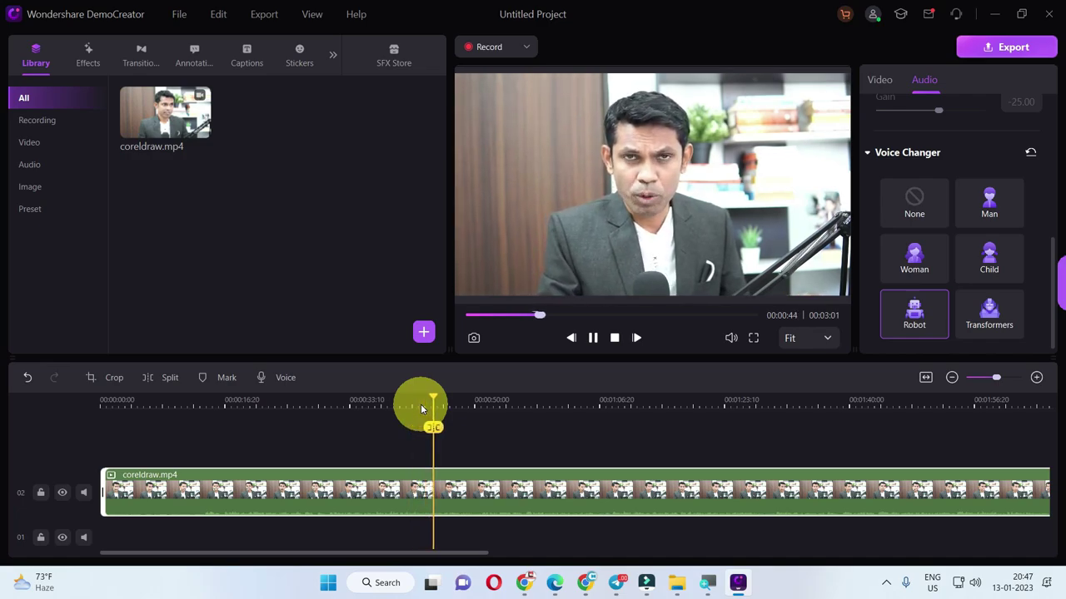
key(space)
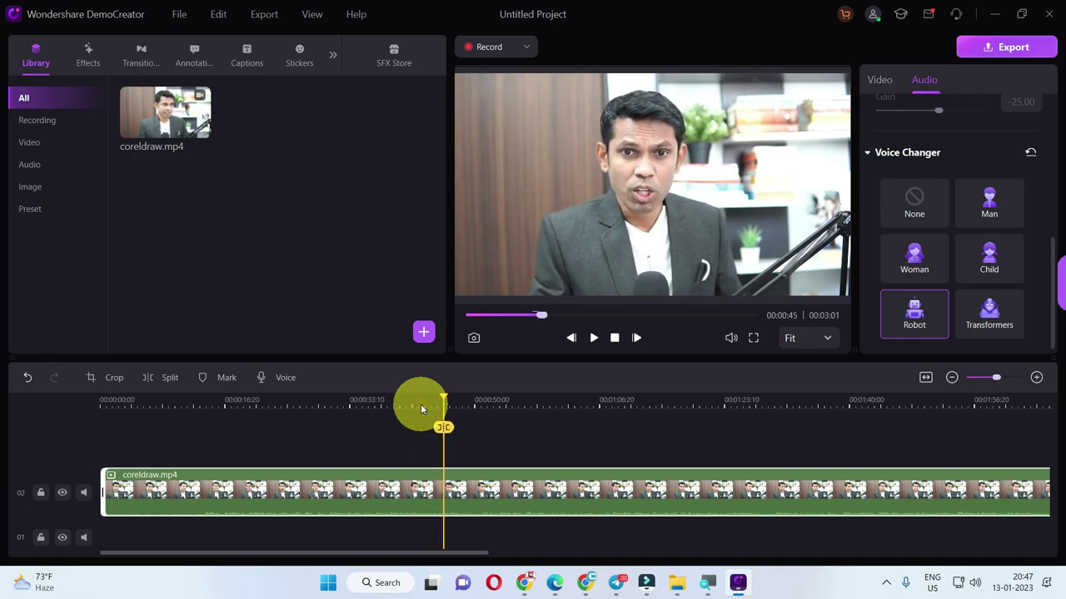
Try the Transformers and Child voice changers on coreldraw.mp4, playing a short passage with each.
click(988, 320)
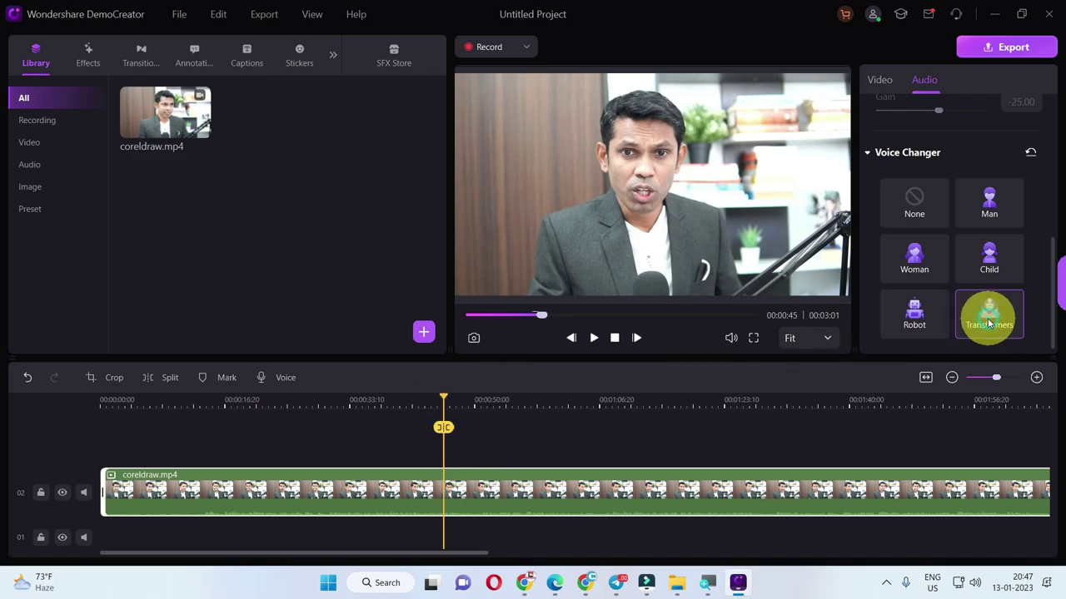
key(space)
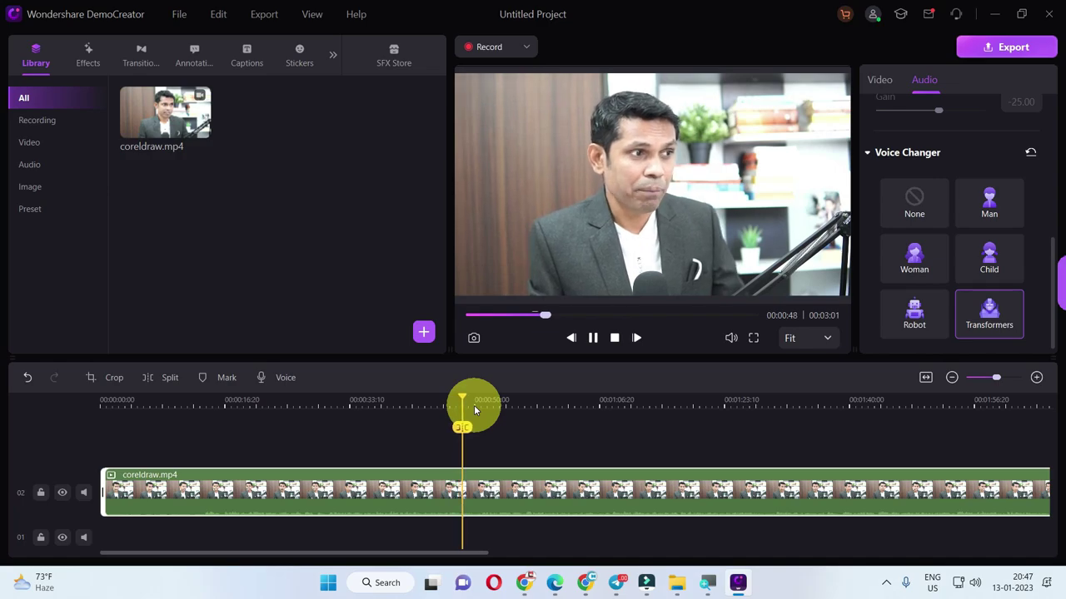
key(space)
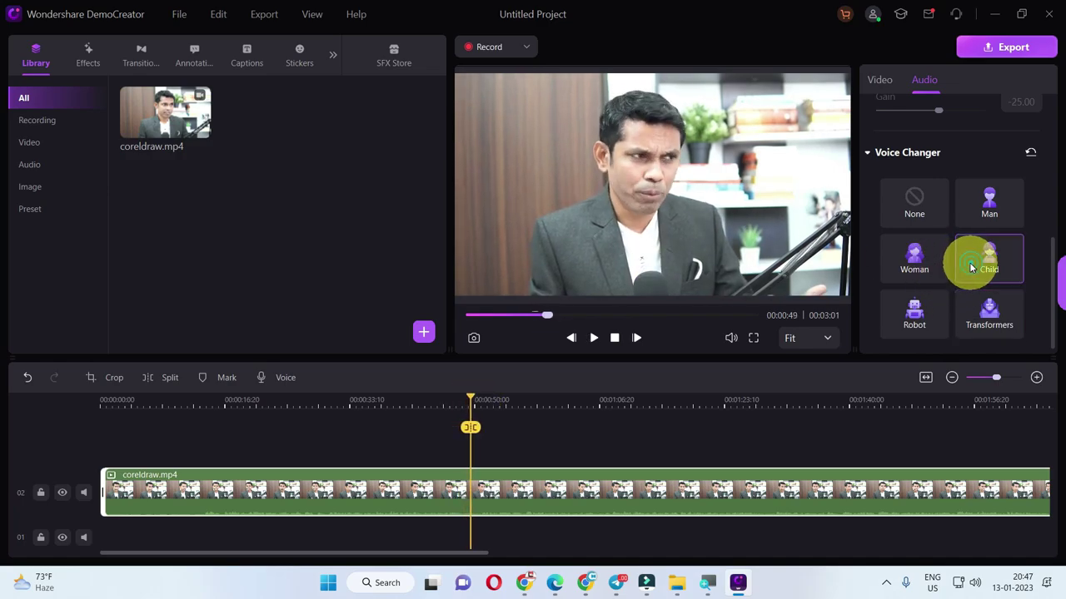
key(space)
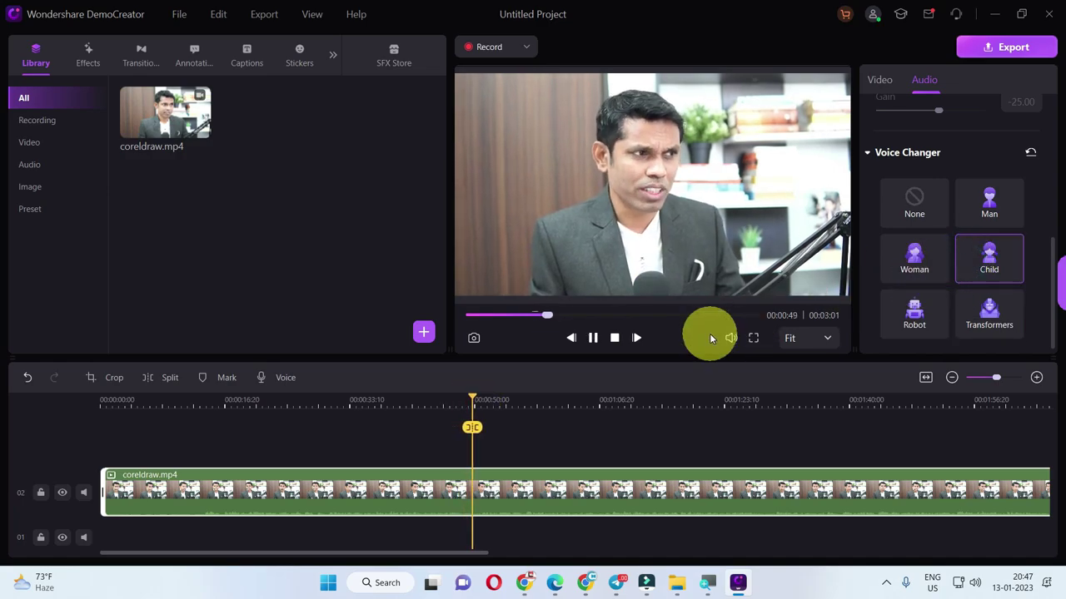
Try the Woman and Man voices on the clip and reset the voice changer to None.
click(931, 264)
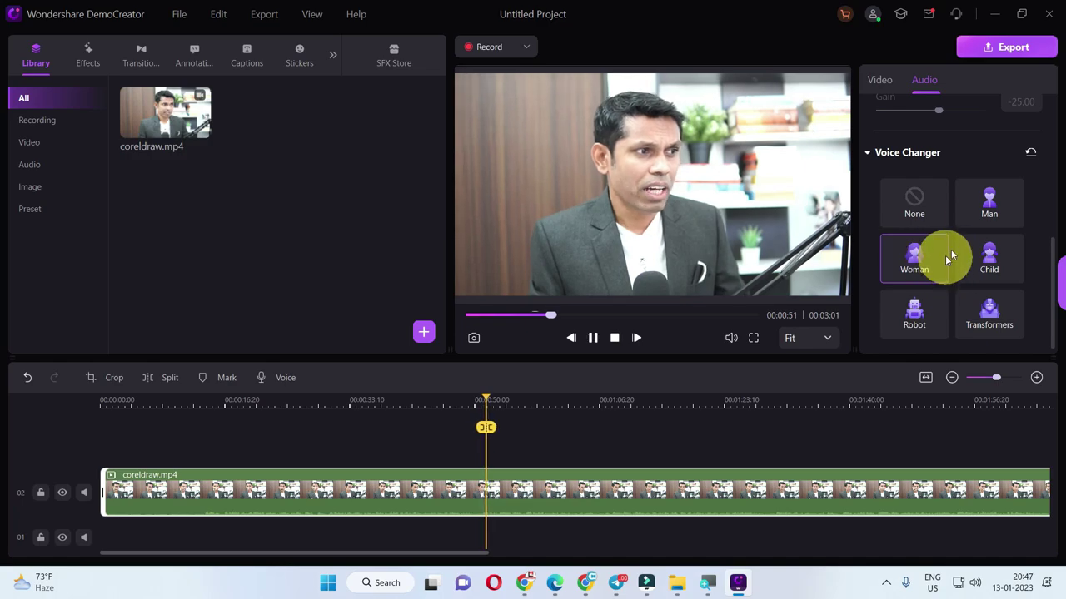
click(1002, 205)
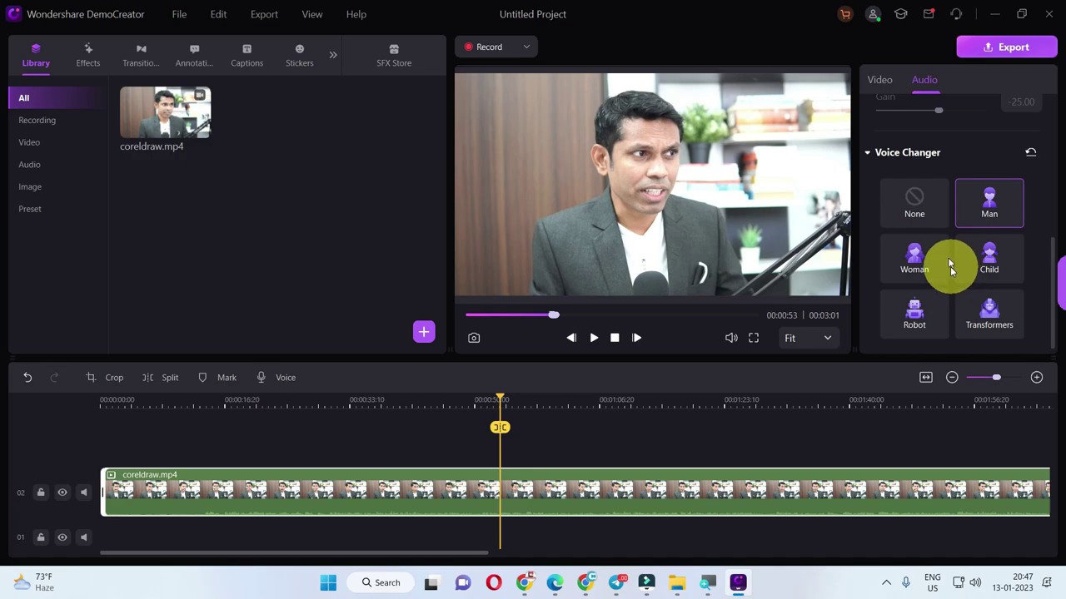
click(925, 208)
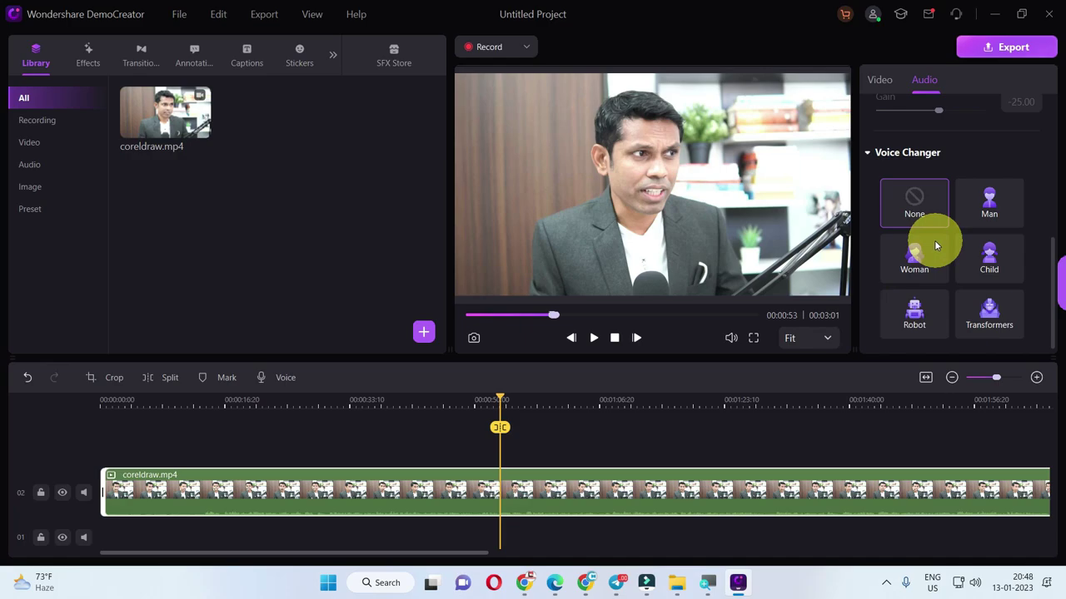
Browse the SFX Store packs, from Happy New Year through Business, and return to the downloaded resources.
click(388, 43)
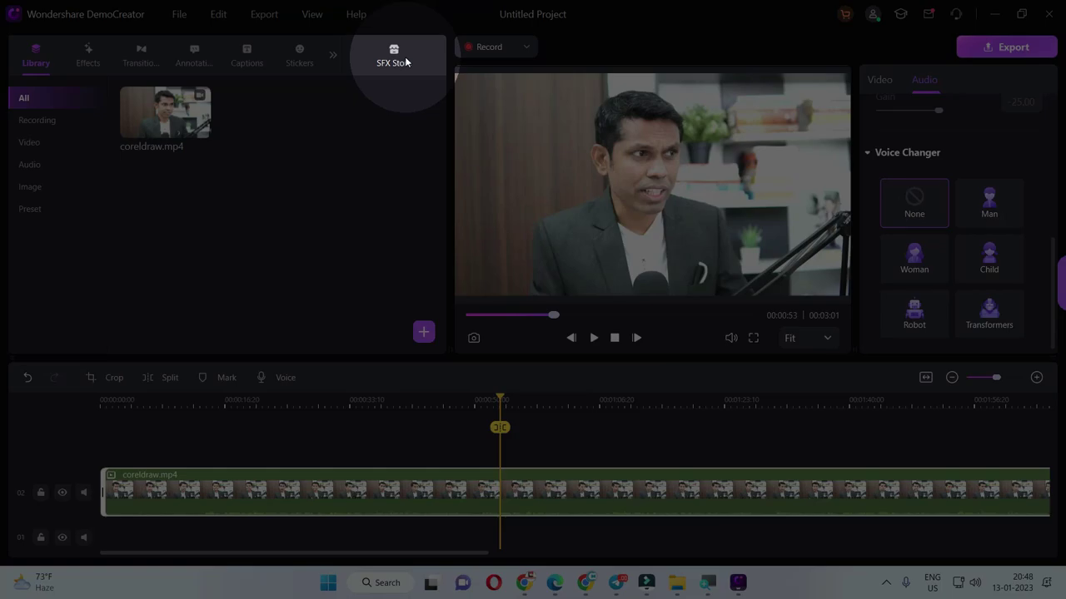
click(405, 62)
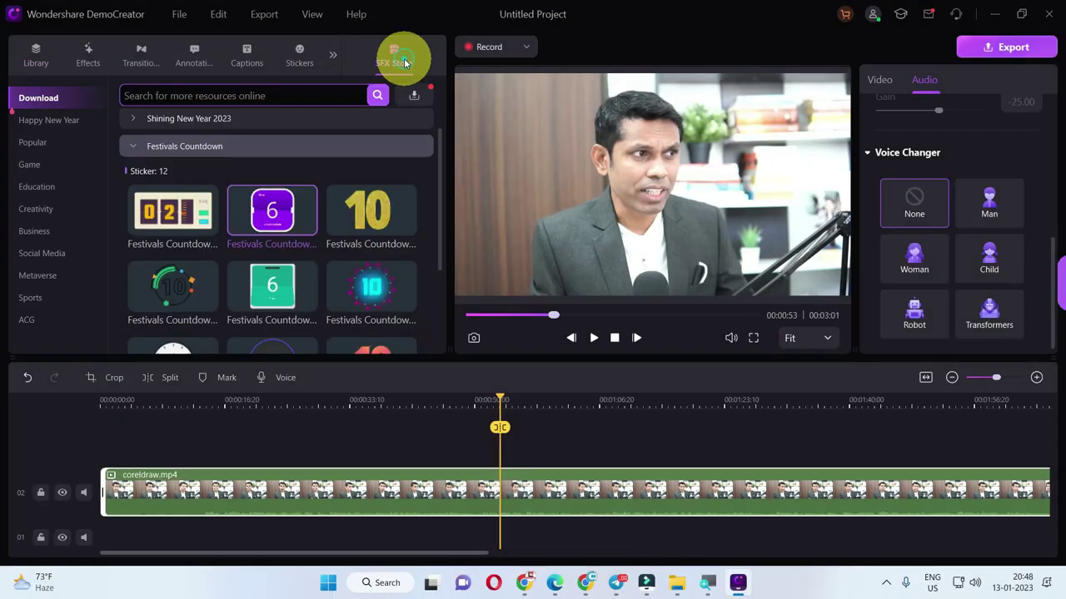
click(65, 123)
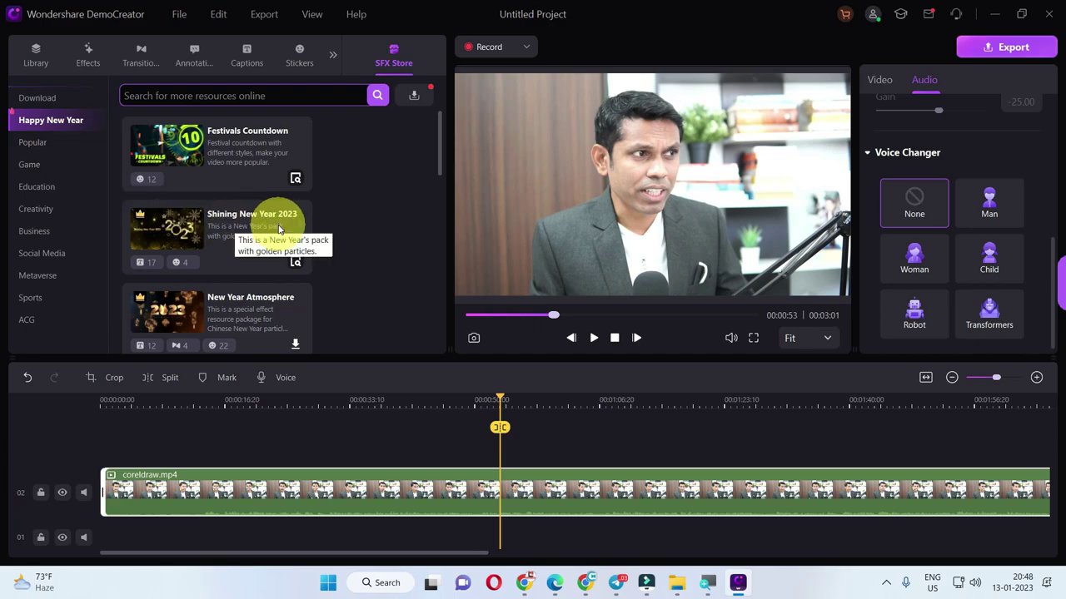
scroll(195, 269, down, 3)
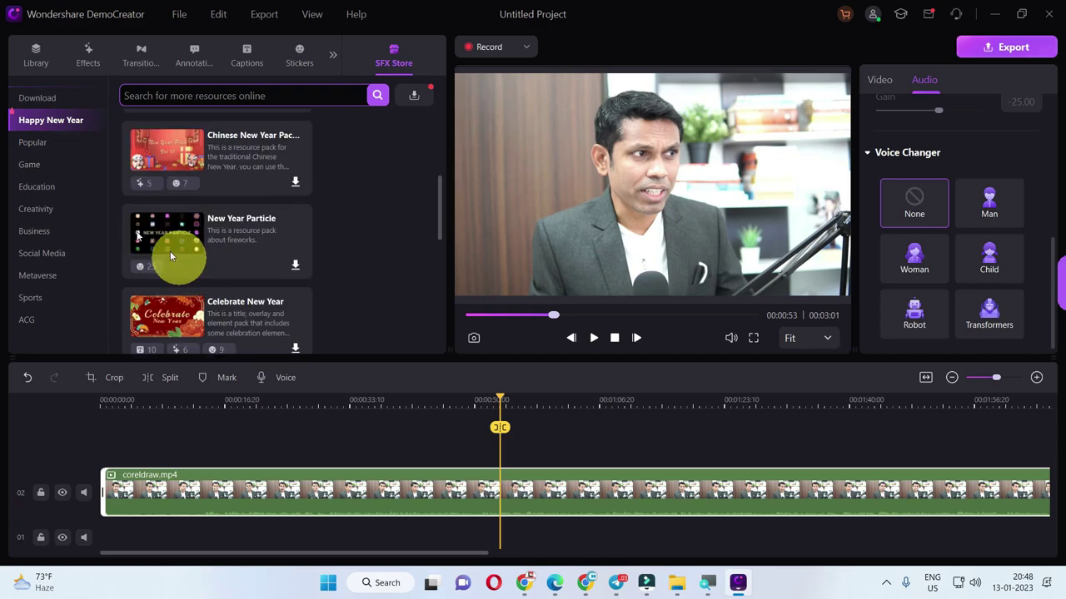
click(37, 143)
click(32, 165)
click(37, 188)
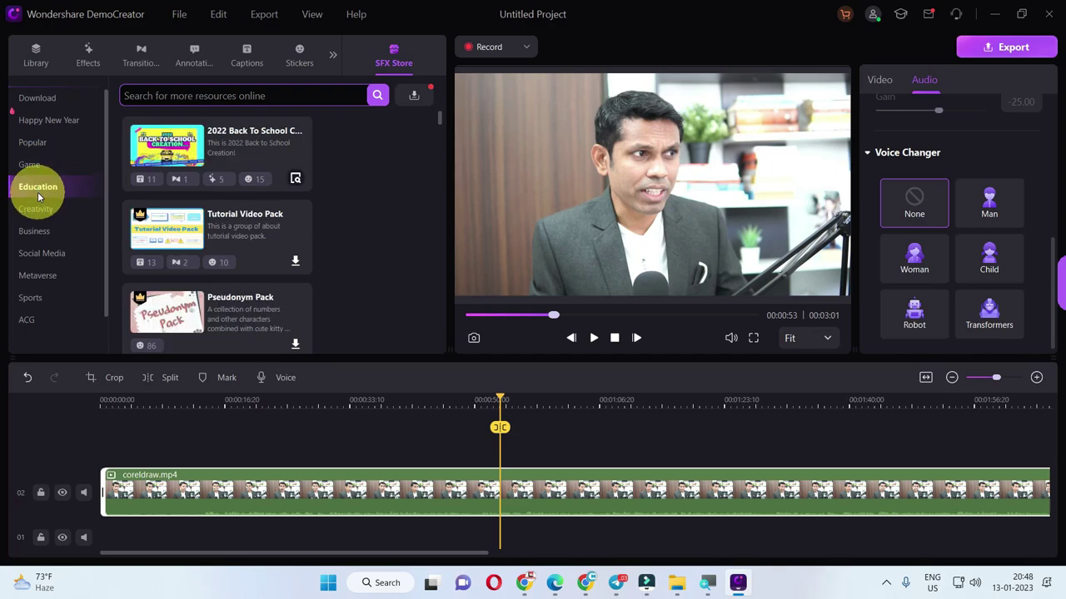
click(36, 209)
click(36, 232)
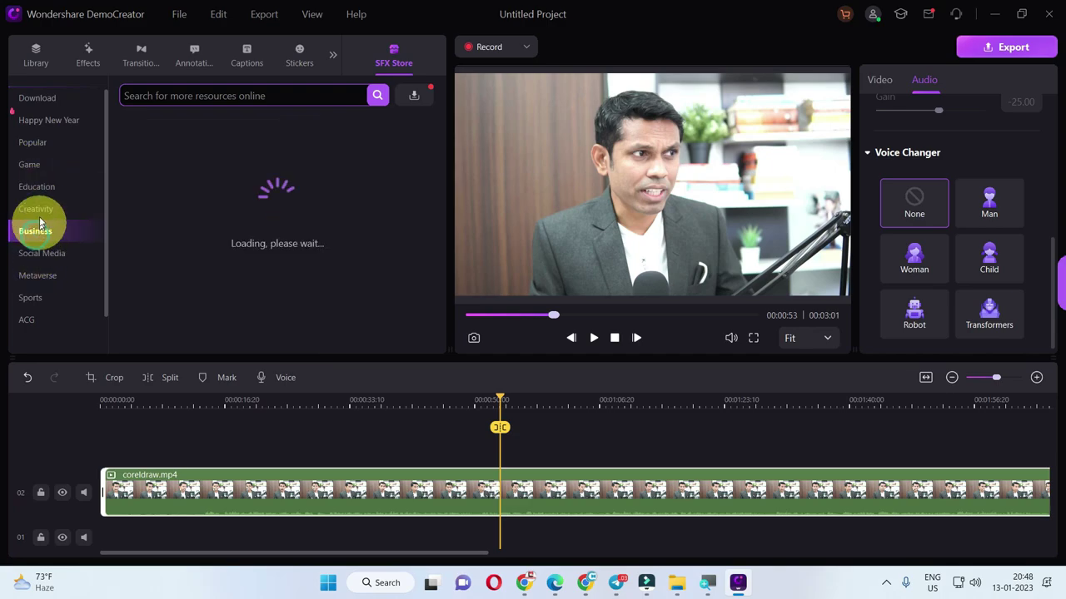
click(50, 119)
click(57, 104)
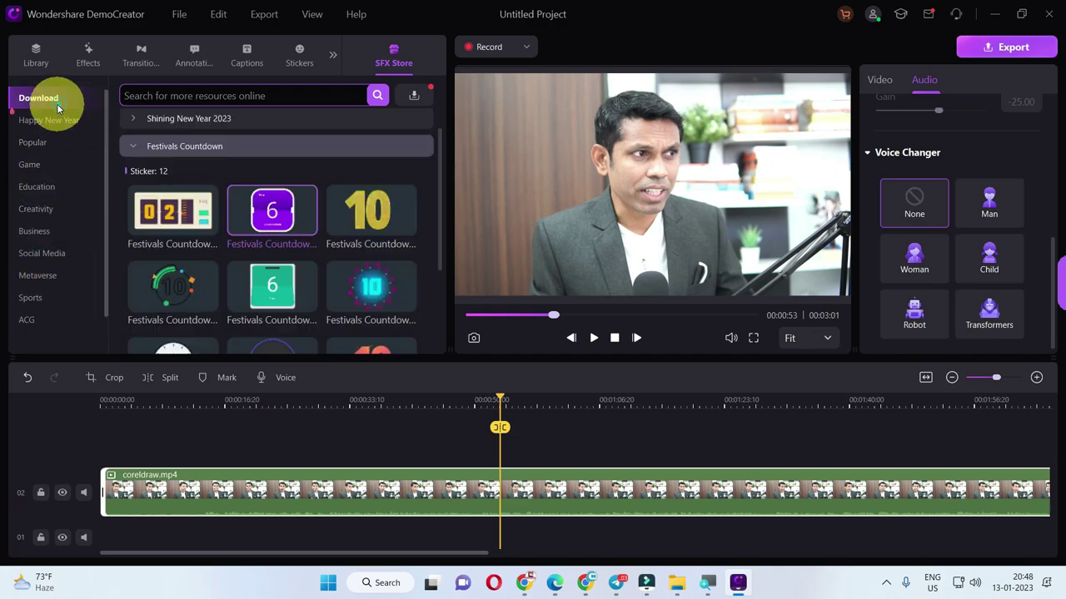
Add the red-orange number 10 Festivals Countdown sticker above coreldraw.mp4 at about 00:00:51.
scroll(354, 232, down, 3)
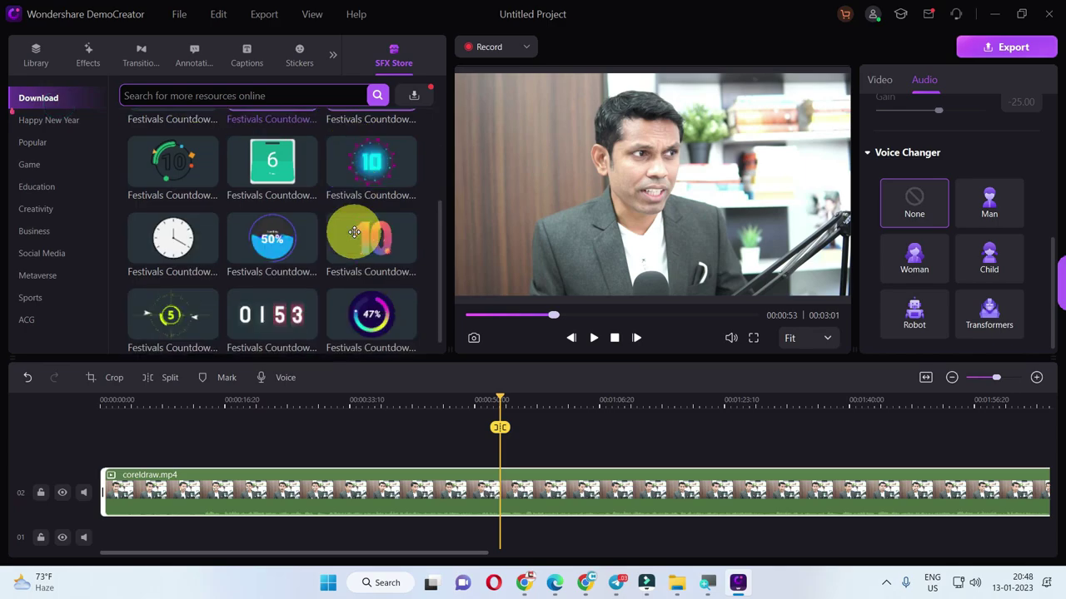
click(315, 249)
scroll(366, 241, up, 1)
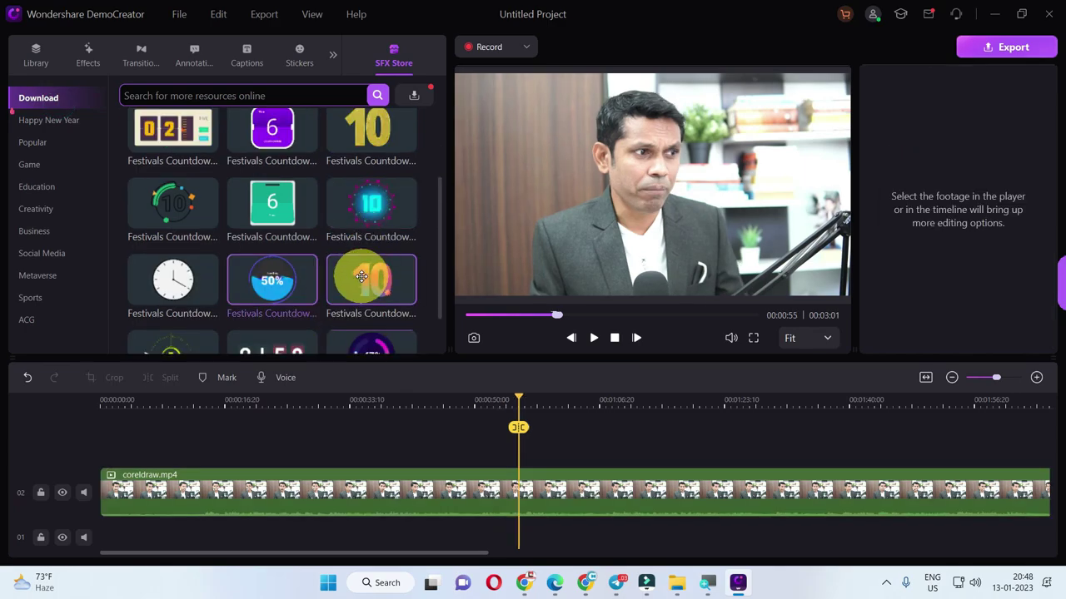
drag(362, 277, 488, 433)
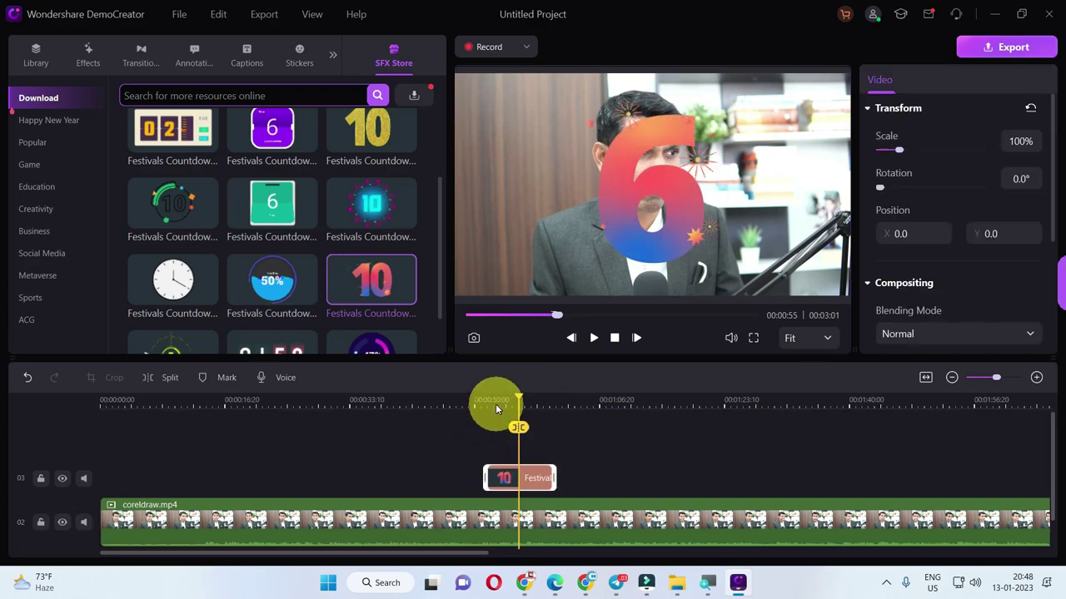
Play the video from just before the countdown sticker to preview it, and select the sticker clip.
click(478, 398)
key(space)
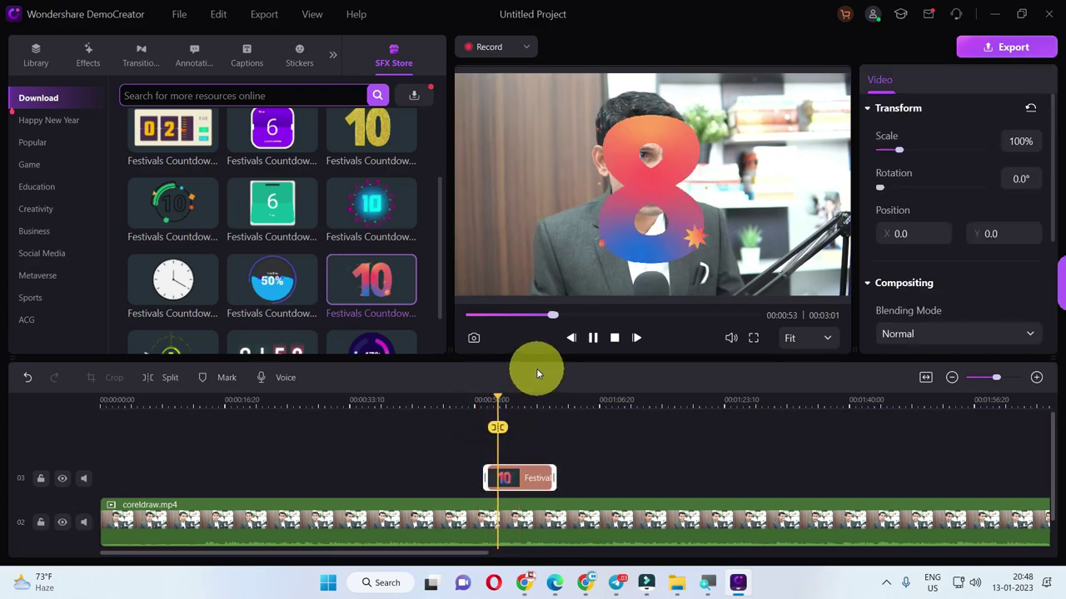
key(space)
click(509, 476)
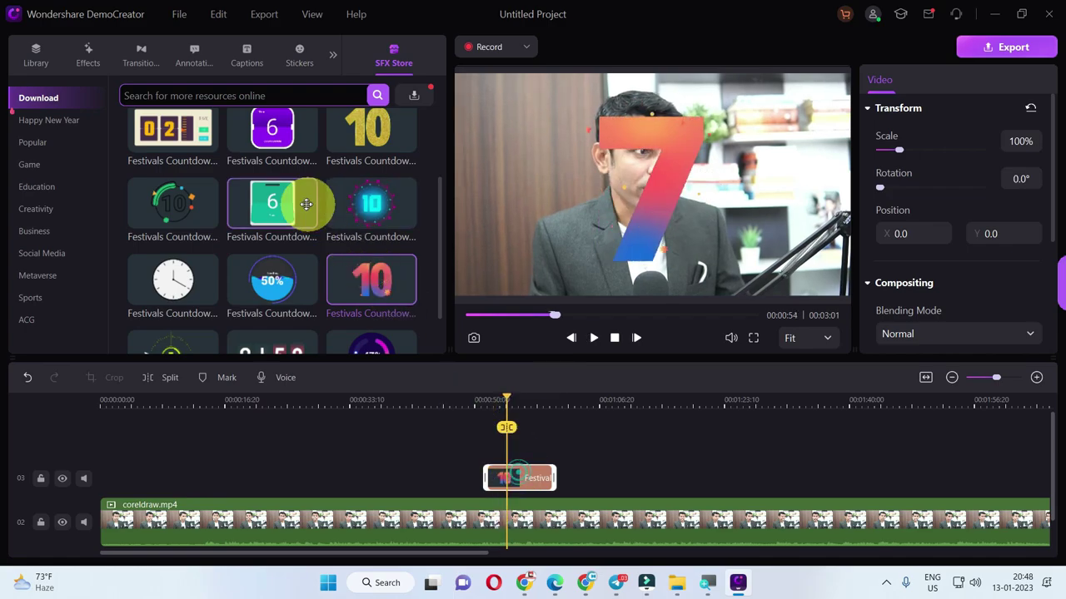
Replace the red-orange countdown sticker with the green-arc number 10 Festivals Countdown sticker at about 00:00:54 and preview it.
key(Delete)
drag(202, 195, 507, 420)
key(space)
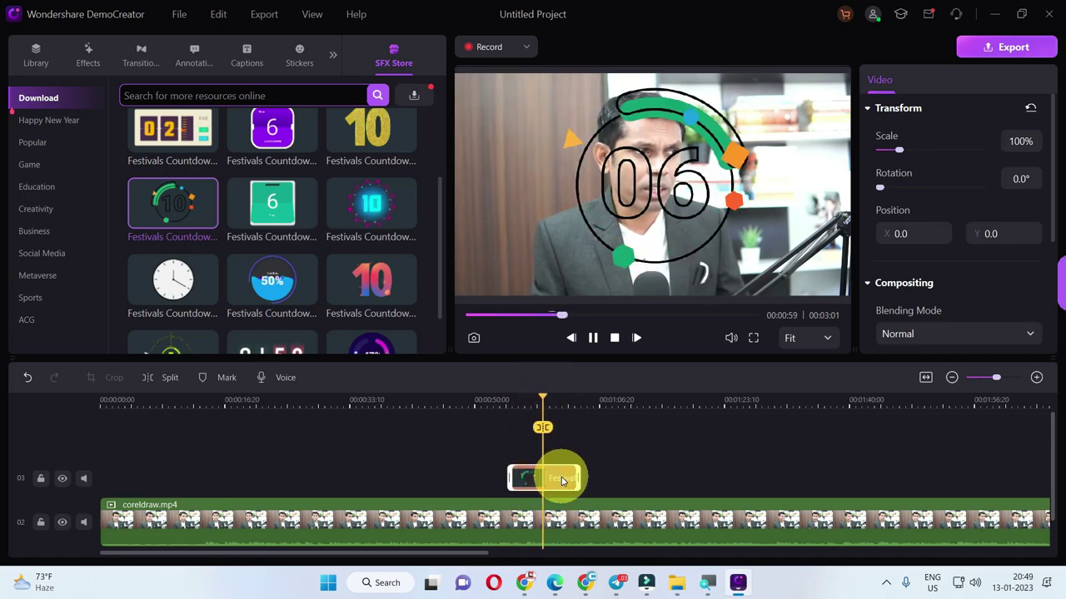
Delete the countdown sticker from above coreldraw.mp4 and browse the Business and Metaverse packs of the SFX Store.
key(Delete)
scroll(295, 249, down, 1)
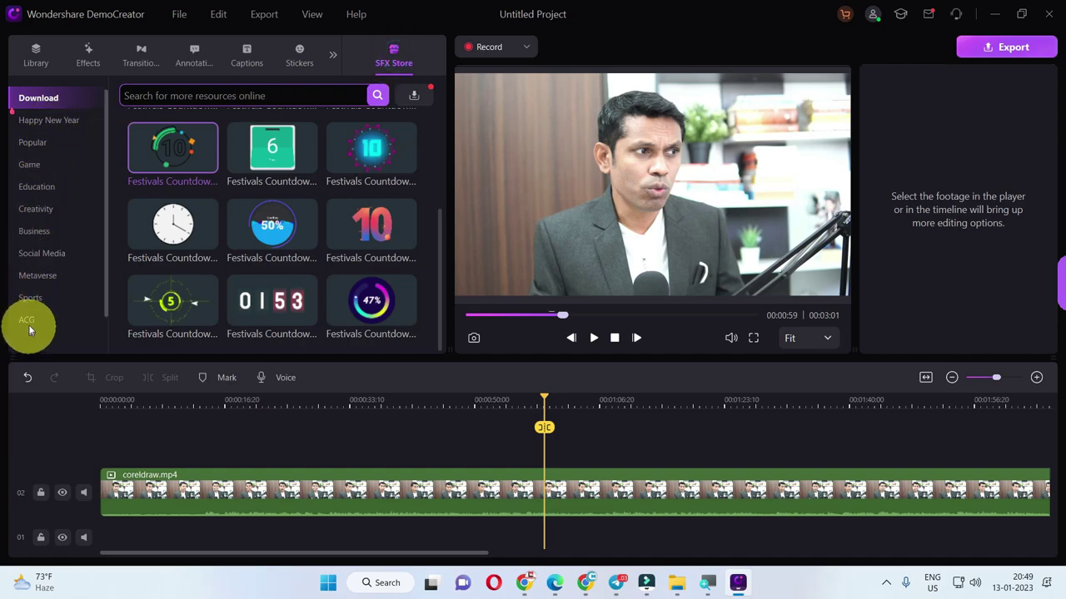
click(32, 231)
click(35, 275)
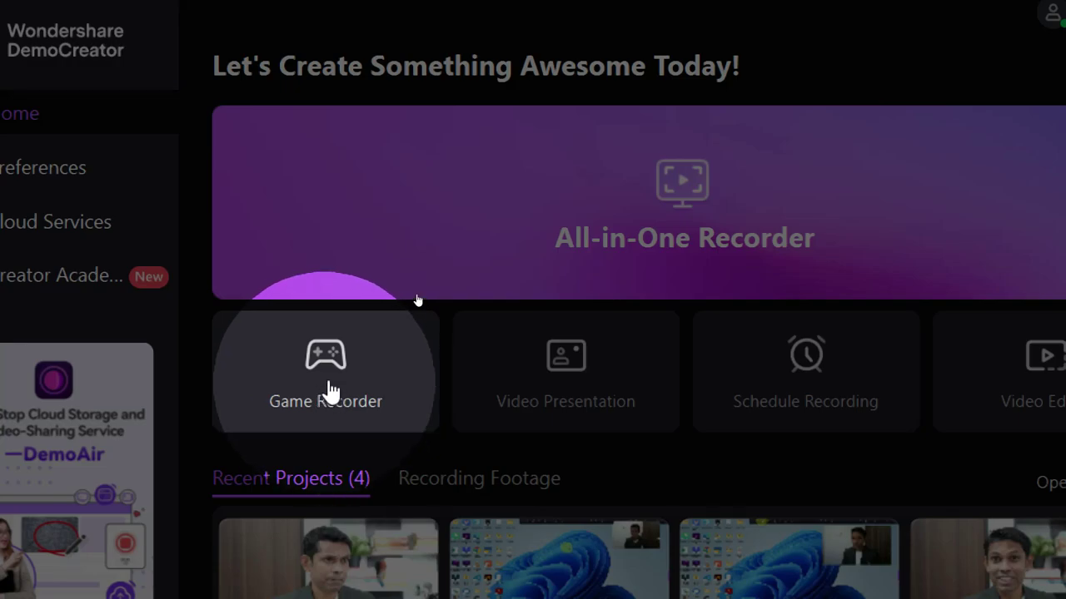
Open the Game Recorder, look through the target windows offered for game capture, and close the selection without choosing one.
click(332, 389)
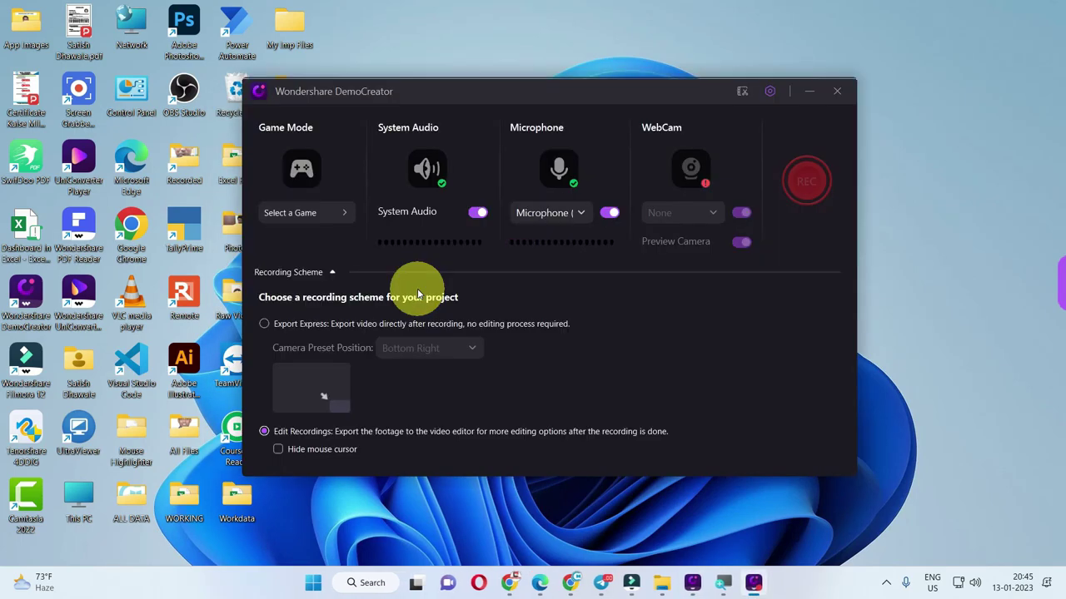
click(308, 215)
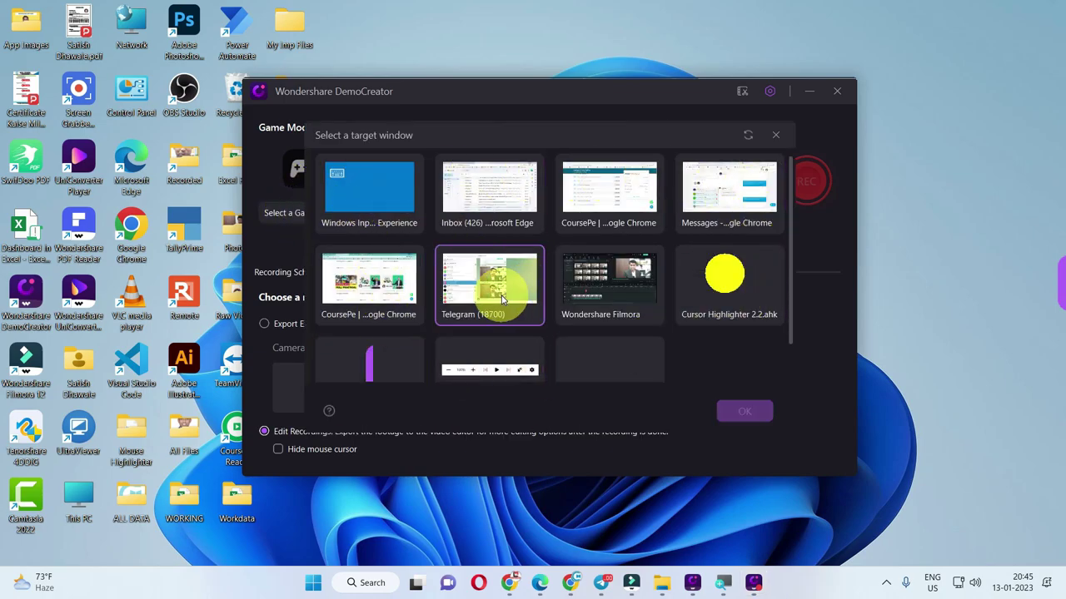
click(774, 137)
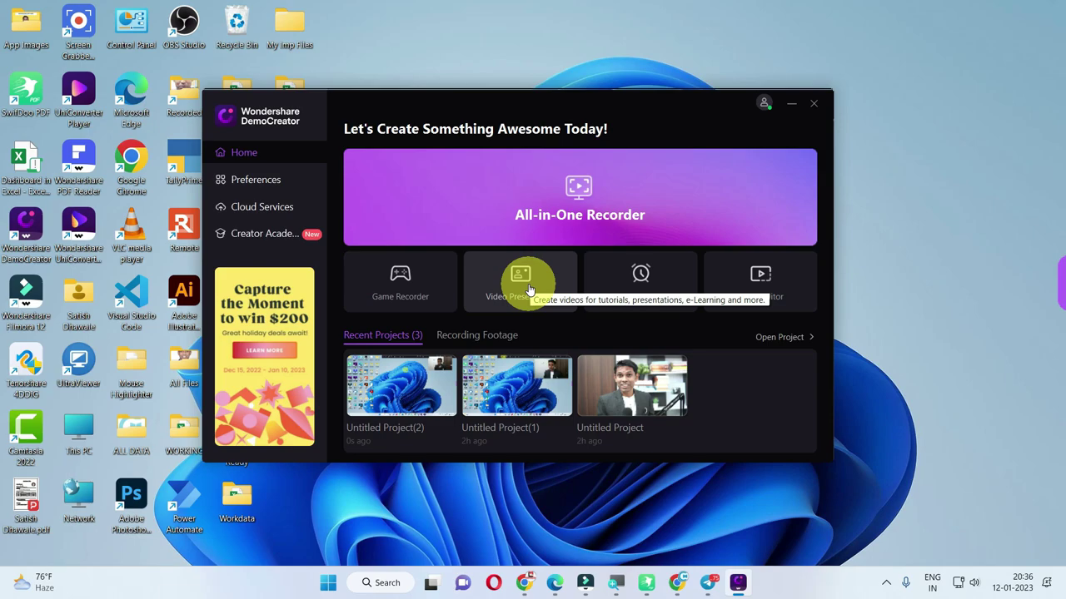
Start a Video Presentation and enlarge the camera picture over the lower-right part of the slide.
click(529, 289)
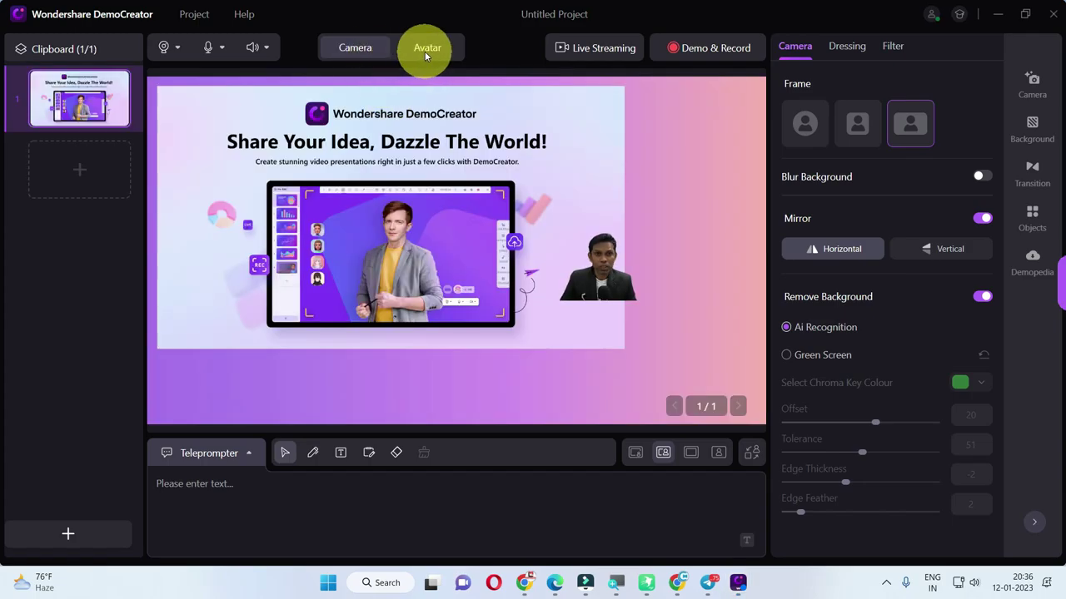
click(622, 291)
drag(660, 299, 752, 349)
drag(533, 228, 506, 210)
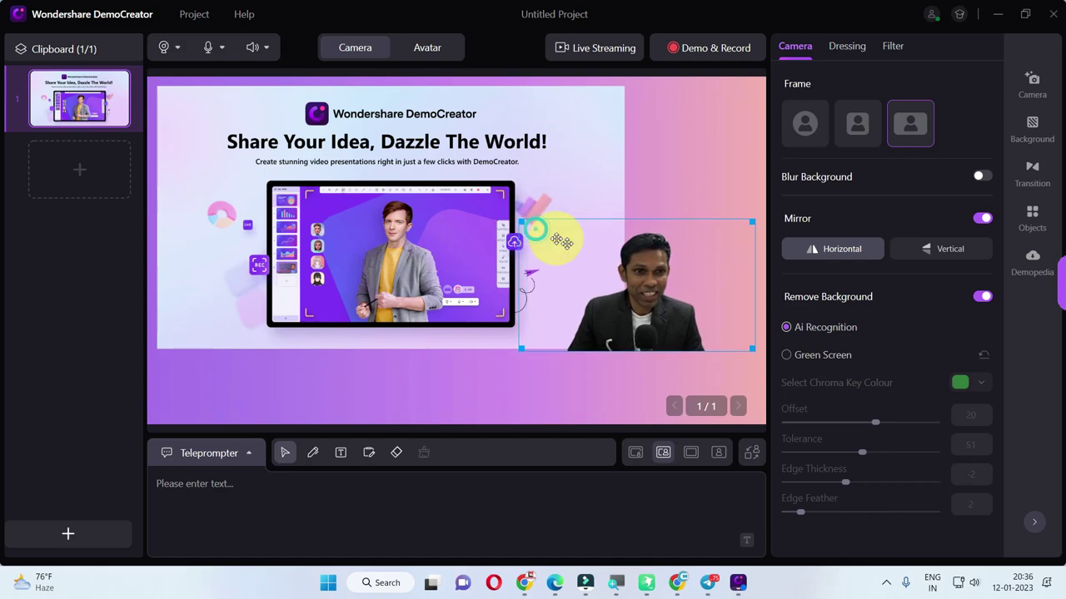
Turn off background removal for the camera picture and shift the picture slightly upward beside the slide.
drag(638, 281, 632, 283)
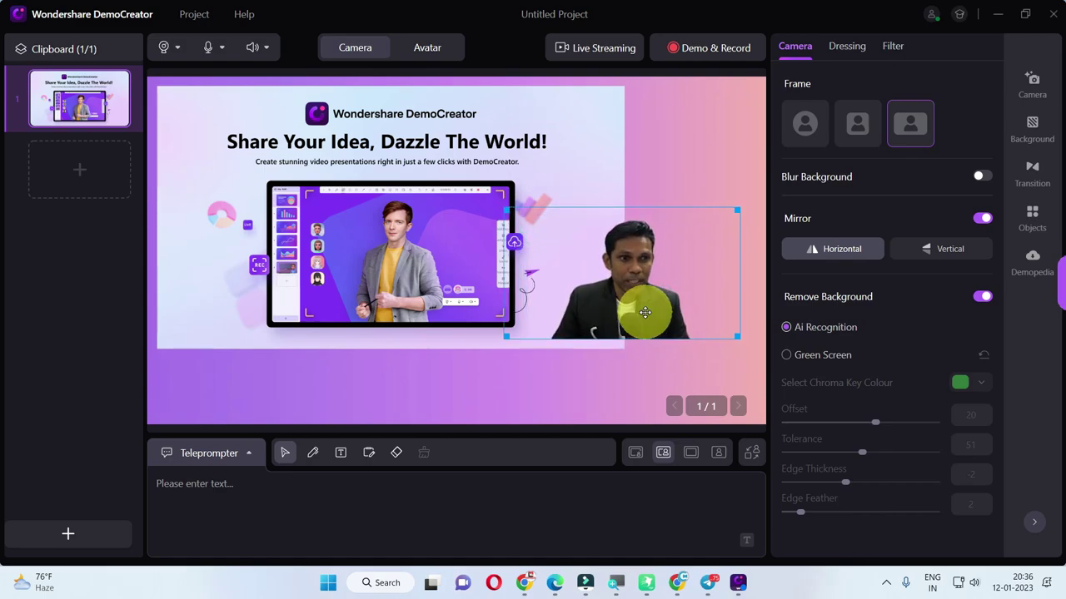
click(982, 297)
mouse_move(641, 253)
mouse_down()
mouse_move(631, 275)
mouse_move(646, 241)
mouse_up()
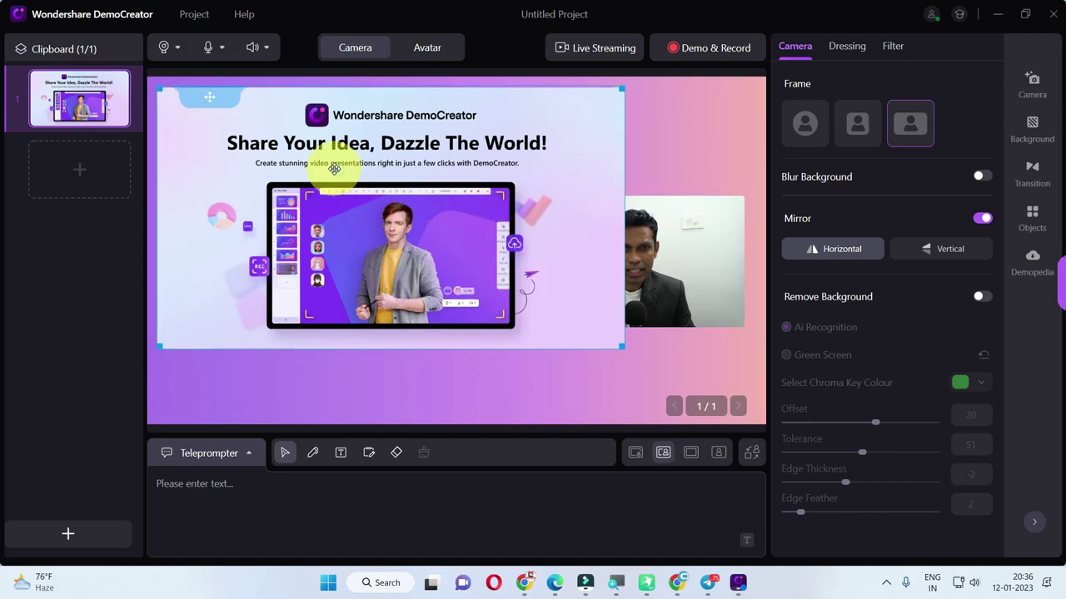
Apply the News Room Layout with a small camera picture in the slide's upper-right corner, comparing it with the side-by-side layout.
click(639, 454)
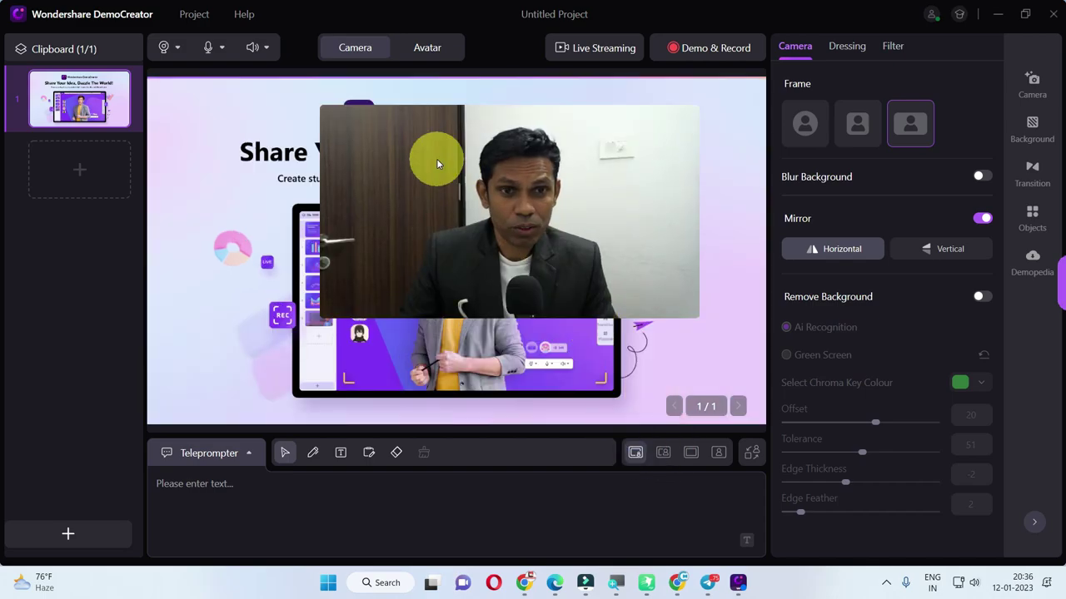
drag(328, 99, 682, 132)
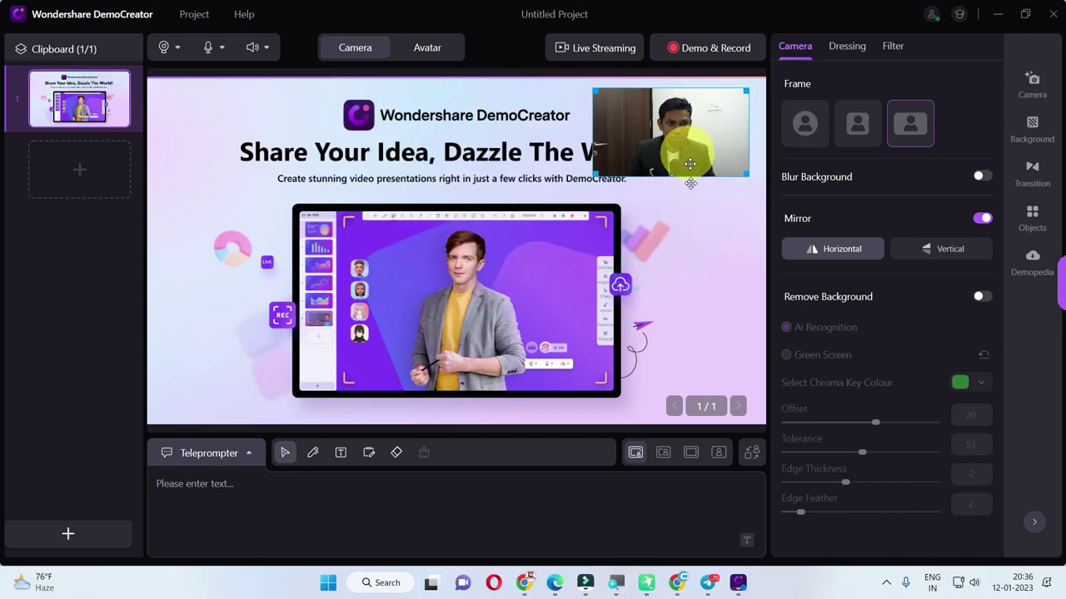
click(639, 319)
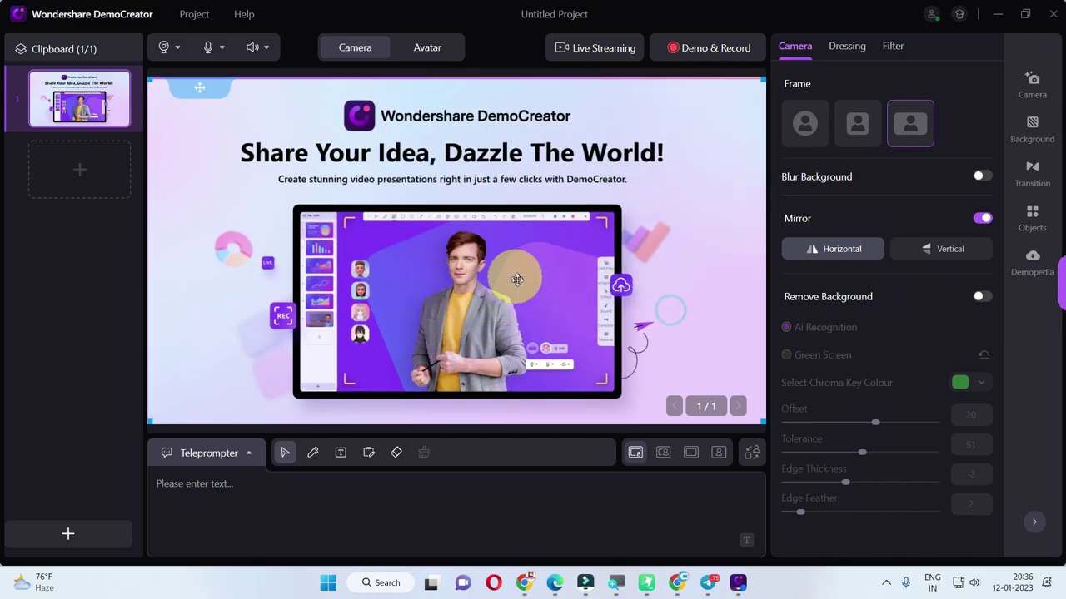
click(663, 457)
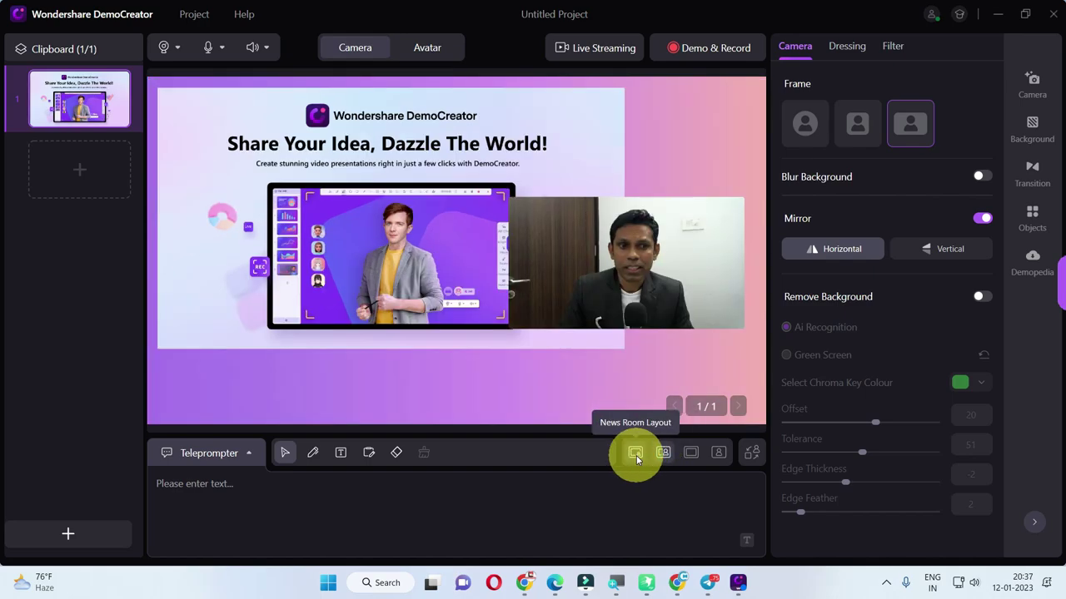
click(636, 452)
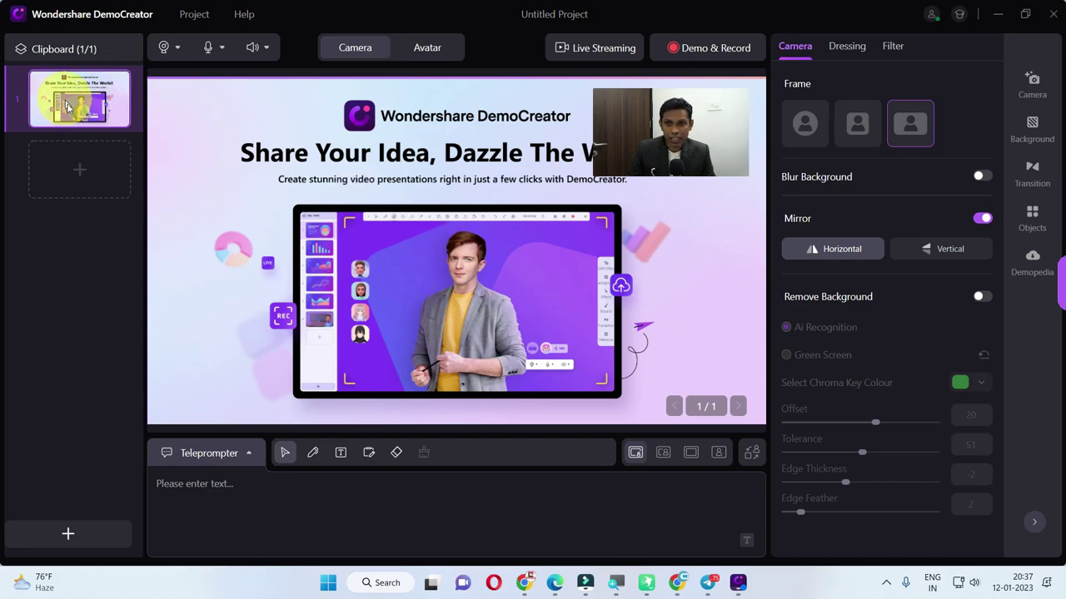
Import all slides of the PowerPoint file 2 - POWER BI.pptx from the Power BI folder into the presentation.
click(68, 534)
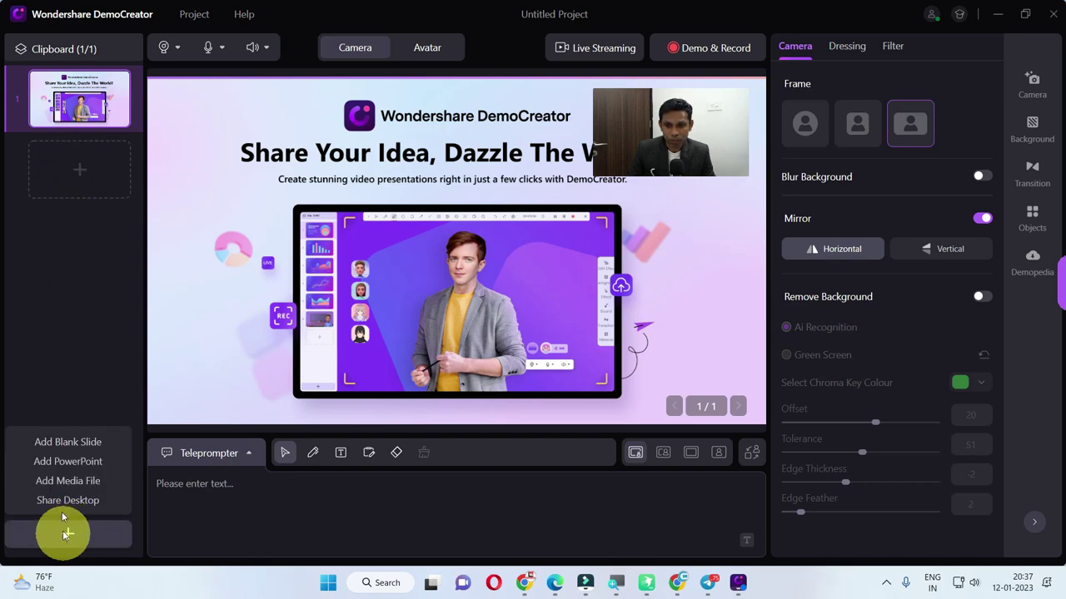
click(58, 464)
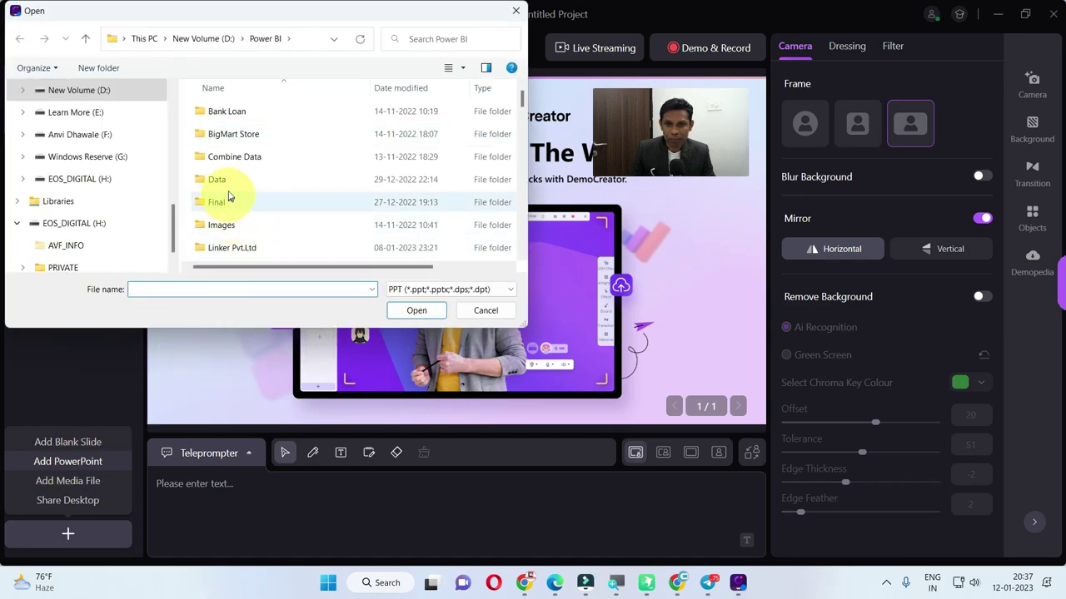
scroll(237, 208, down, 4)
scroll(233, 224, up, 3)
scroll(230, 233, down, 1)
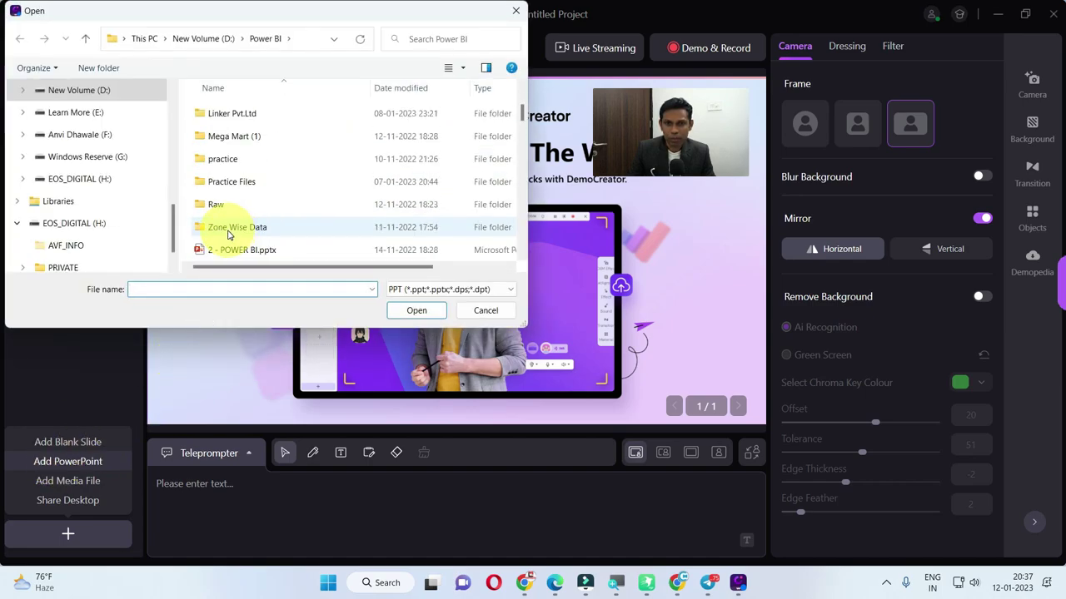
click(269, 250)
click(399, 311)
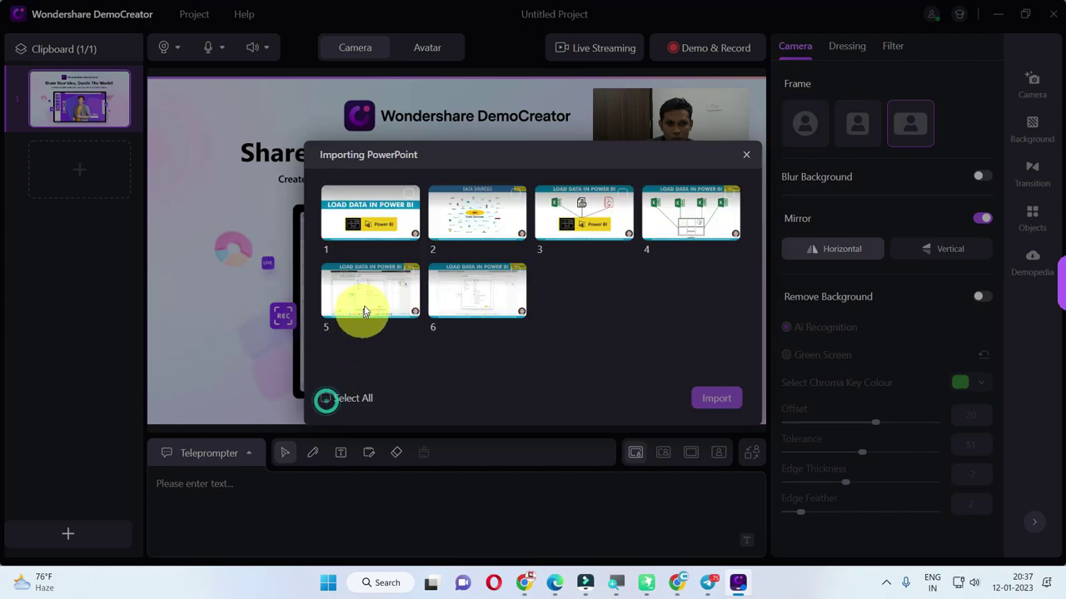
click(326, 398)
click(711, 397)
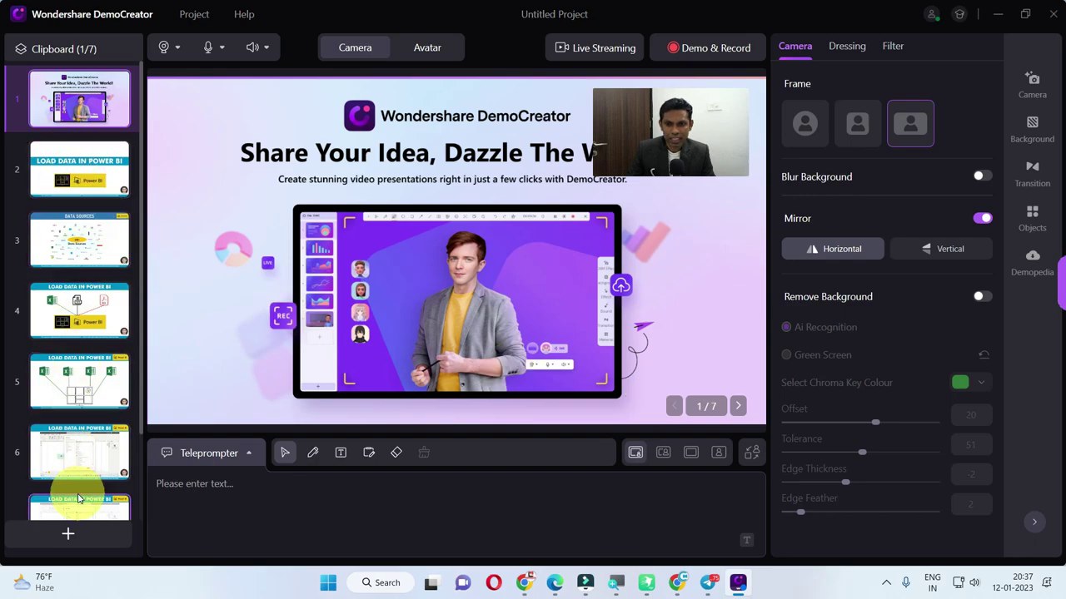
Delete the default Wondershare DemoCreator slide at the start of the presentation.
right_click(71, 101)
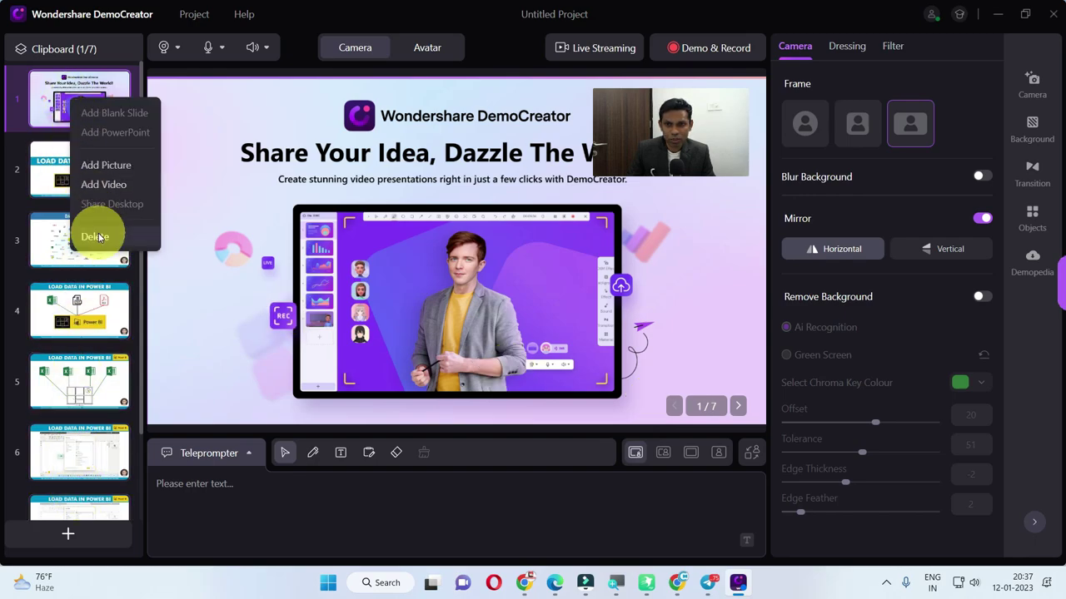